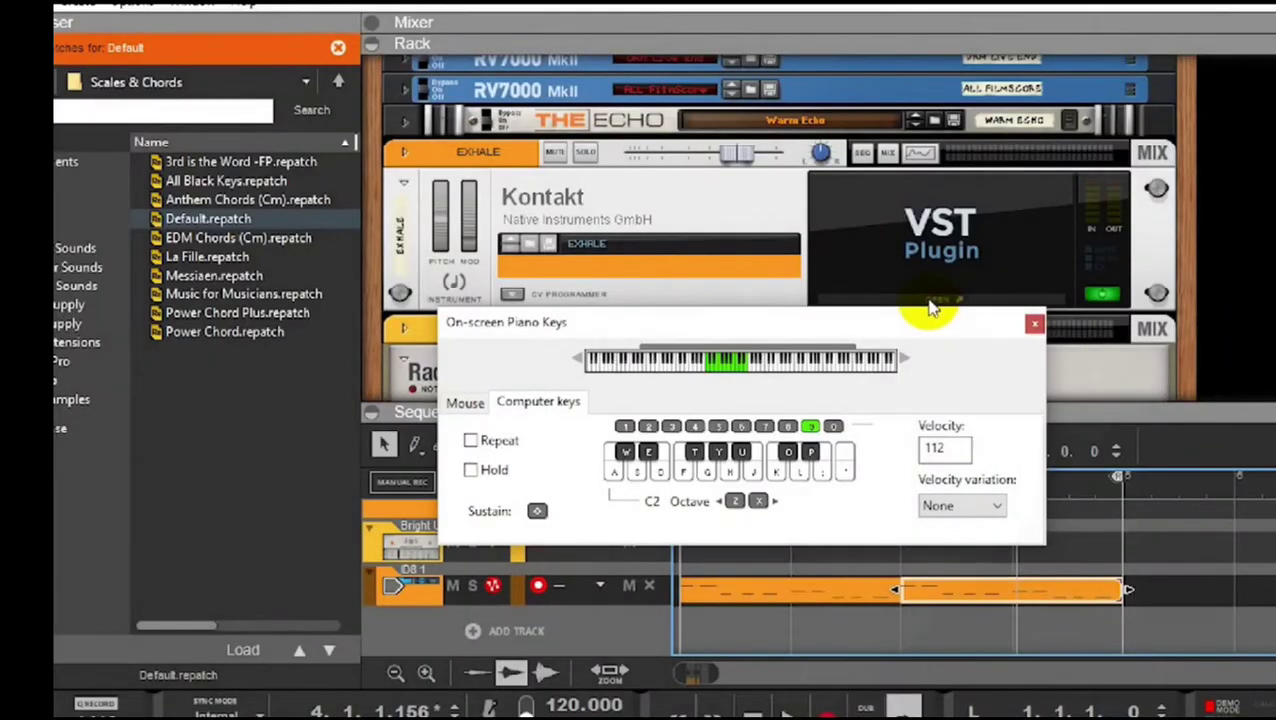
Open the Kontakt plugin window for the EXHALE instrument in the Reason rack.
left_click(930, 305)
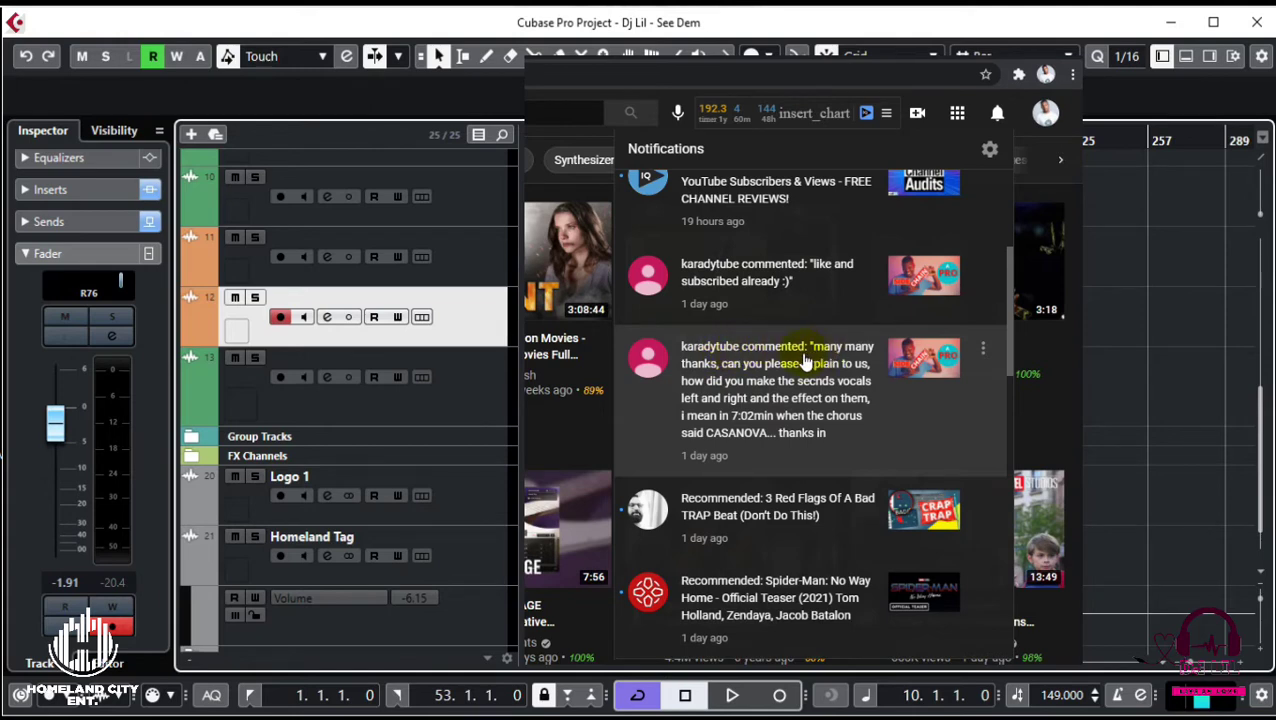
Start playback of the Cubase project 'See Dem'.
key("space")
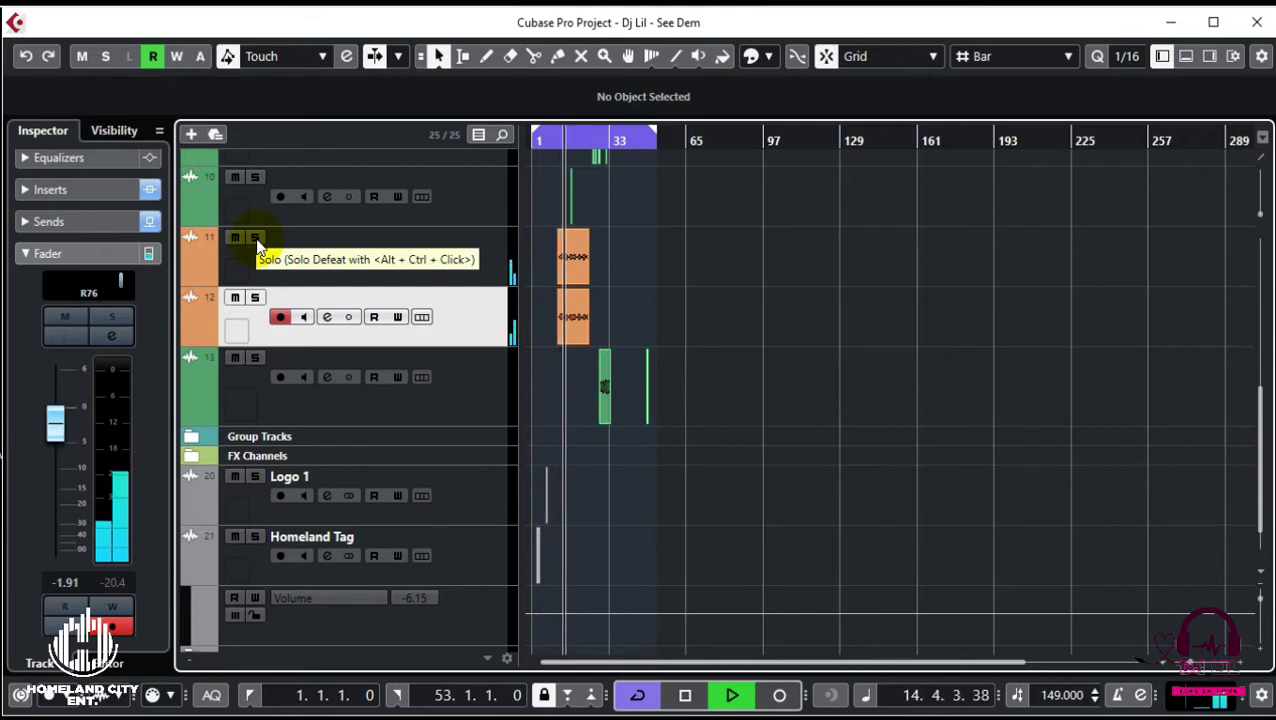
Solo tracks 11 and 12 together, stop playback, unsolo both and zoom the timeline in.
left_click(256, 240)
left_click(258, 299)
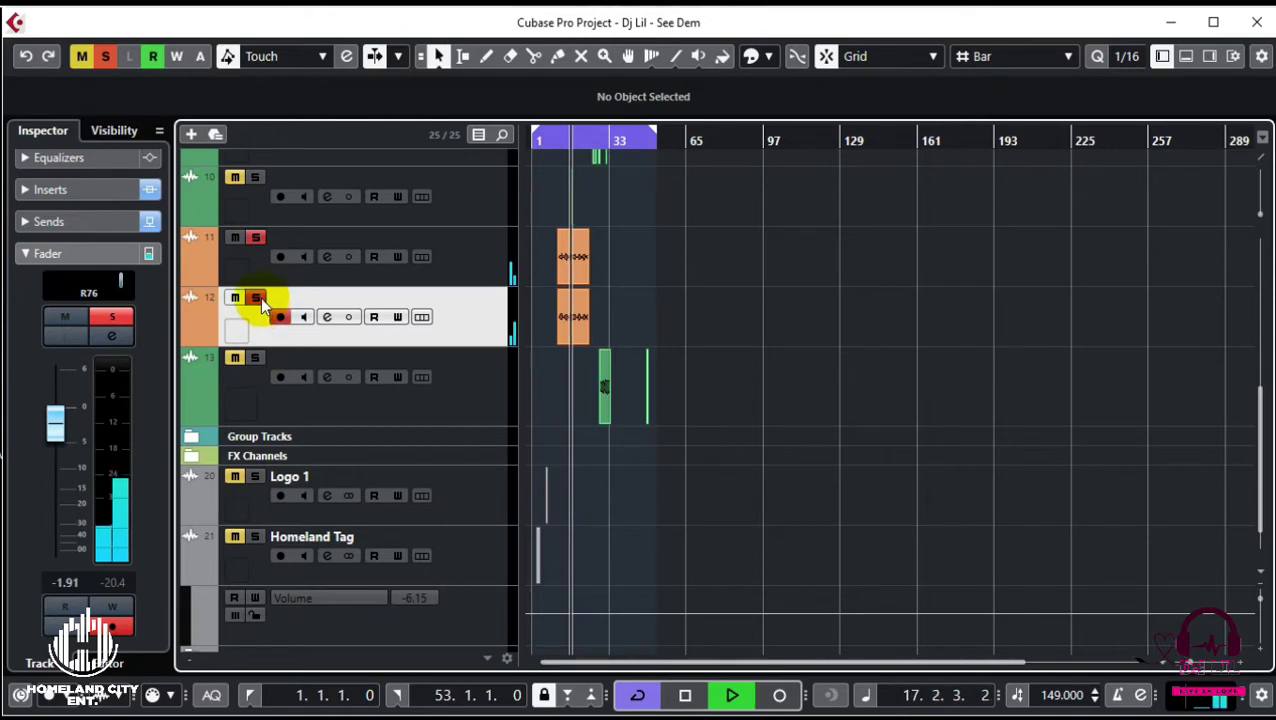
key("space")
left_click(258, 298)
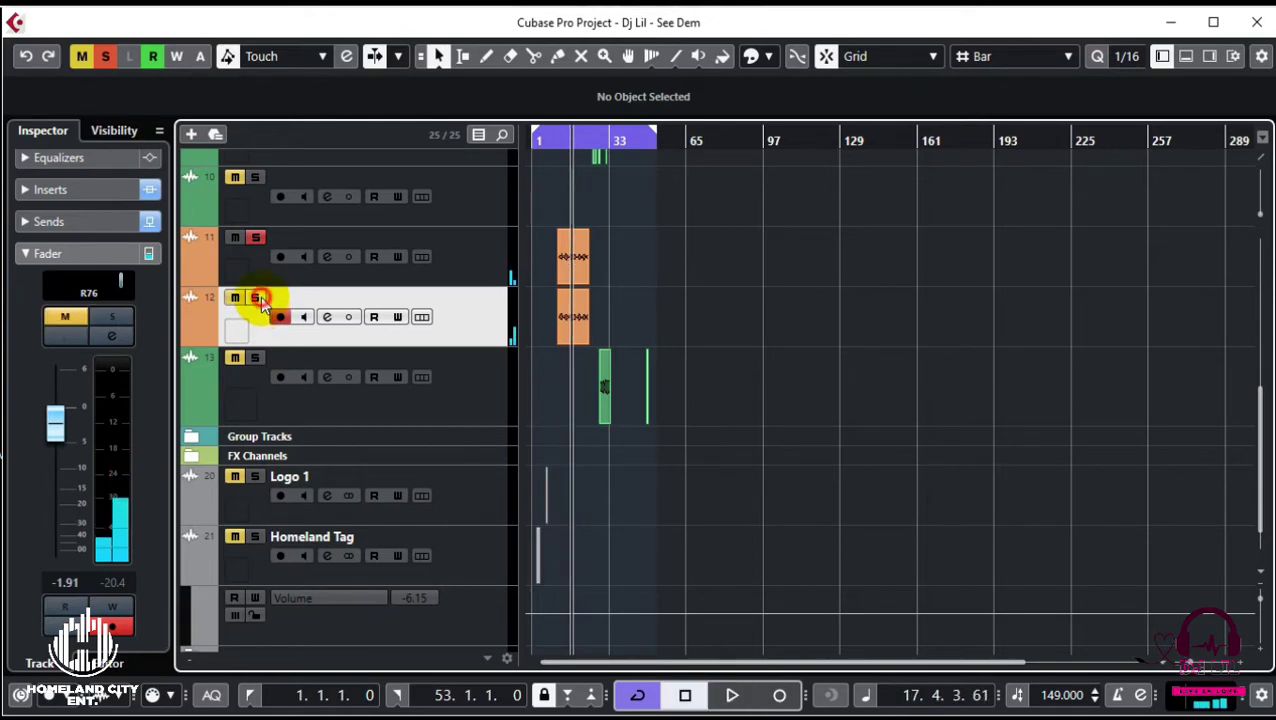
left_click(256, 239)
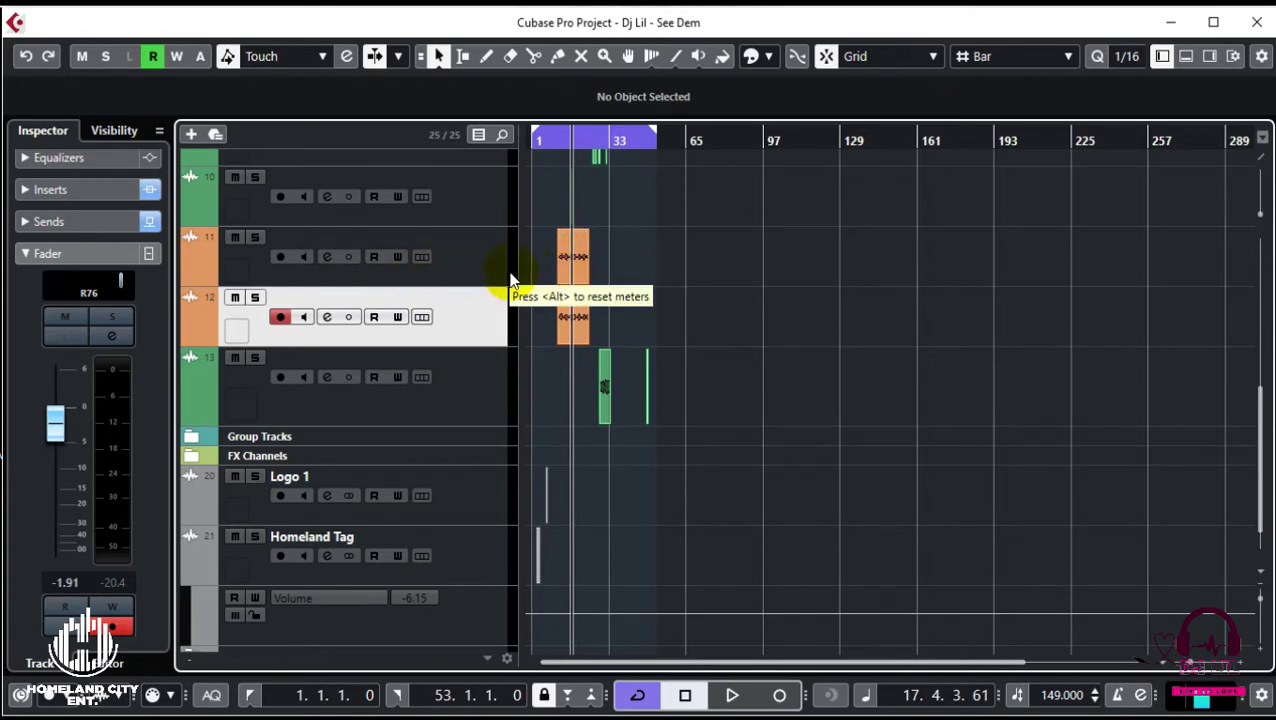
key("h")
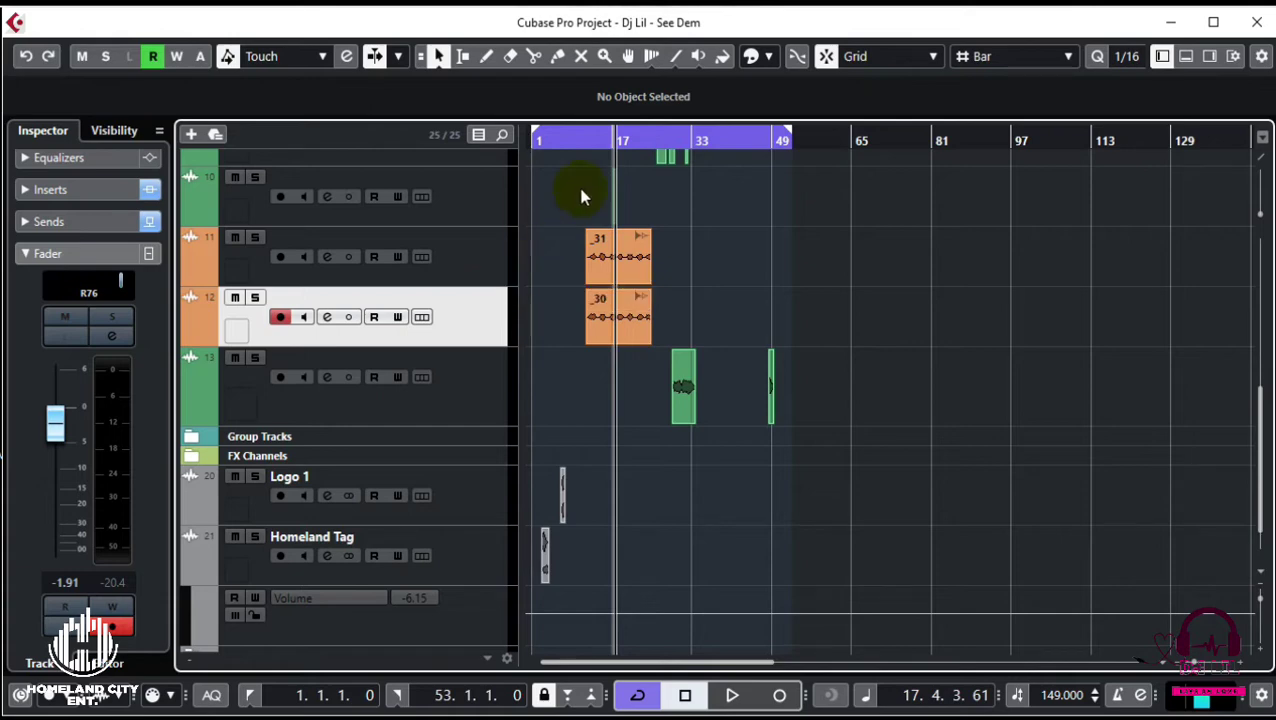
Play from bar 12, soloing track 11 and then track 12, then clear the solo.
left_click(584, 138)
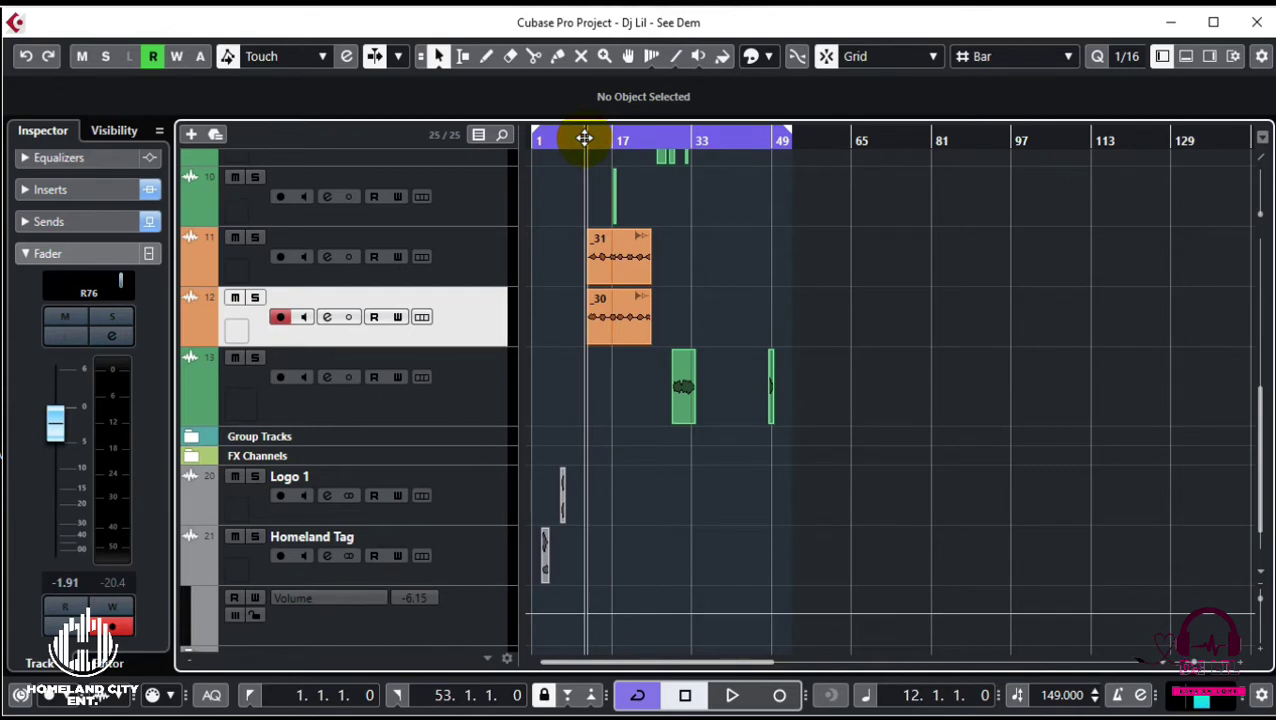
key("space")
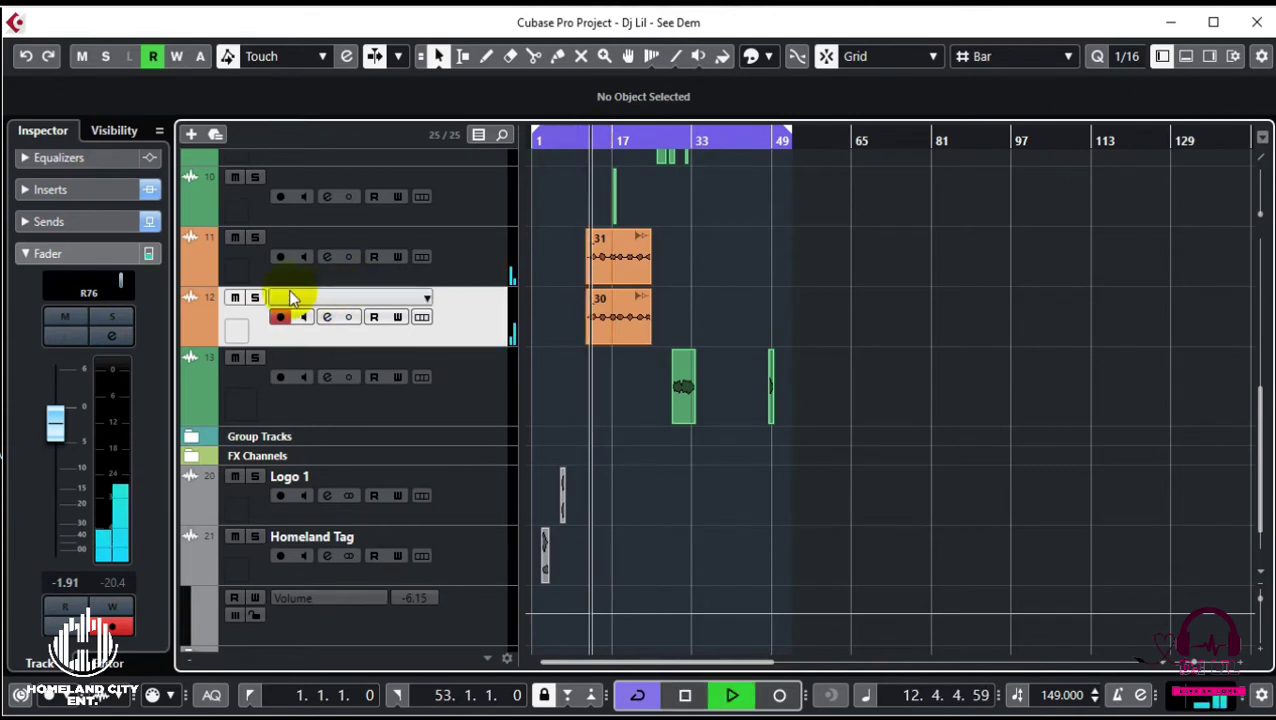
left_click(255, 239)
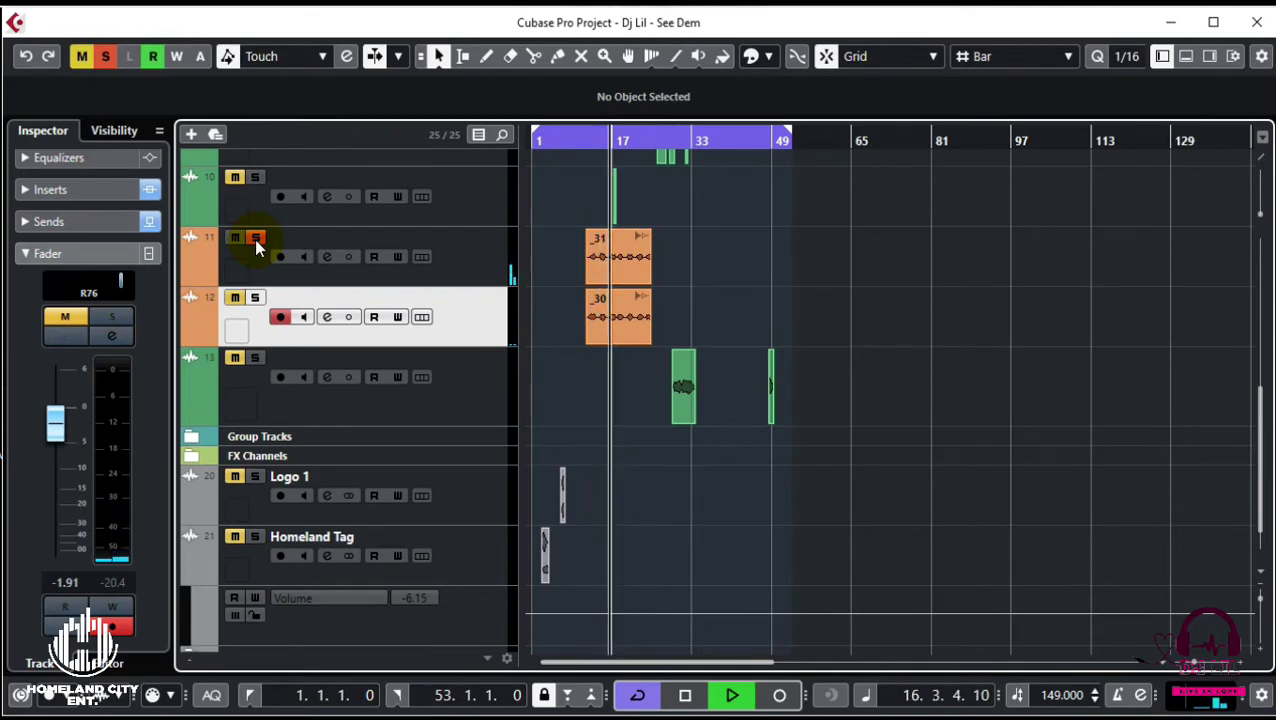
left_click(255, 239)
left_click(257, 298)
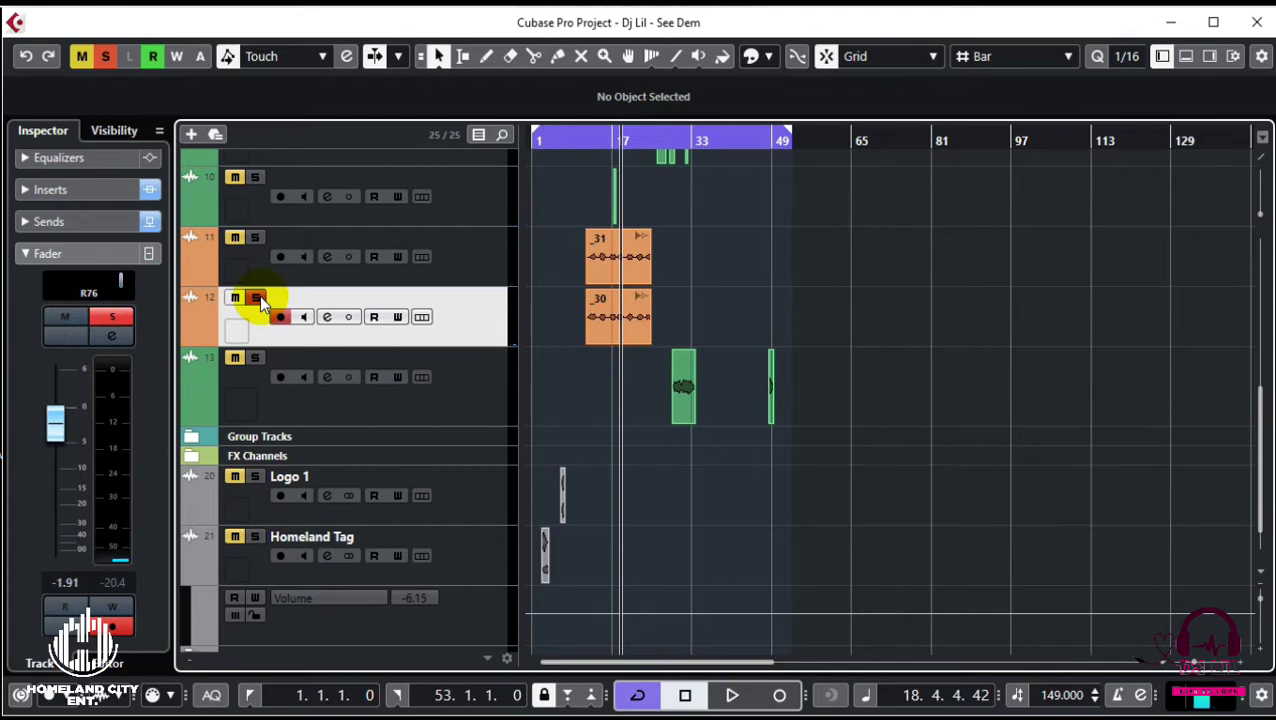
left_click(258, 300)
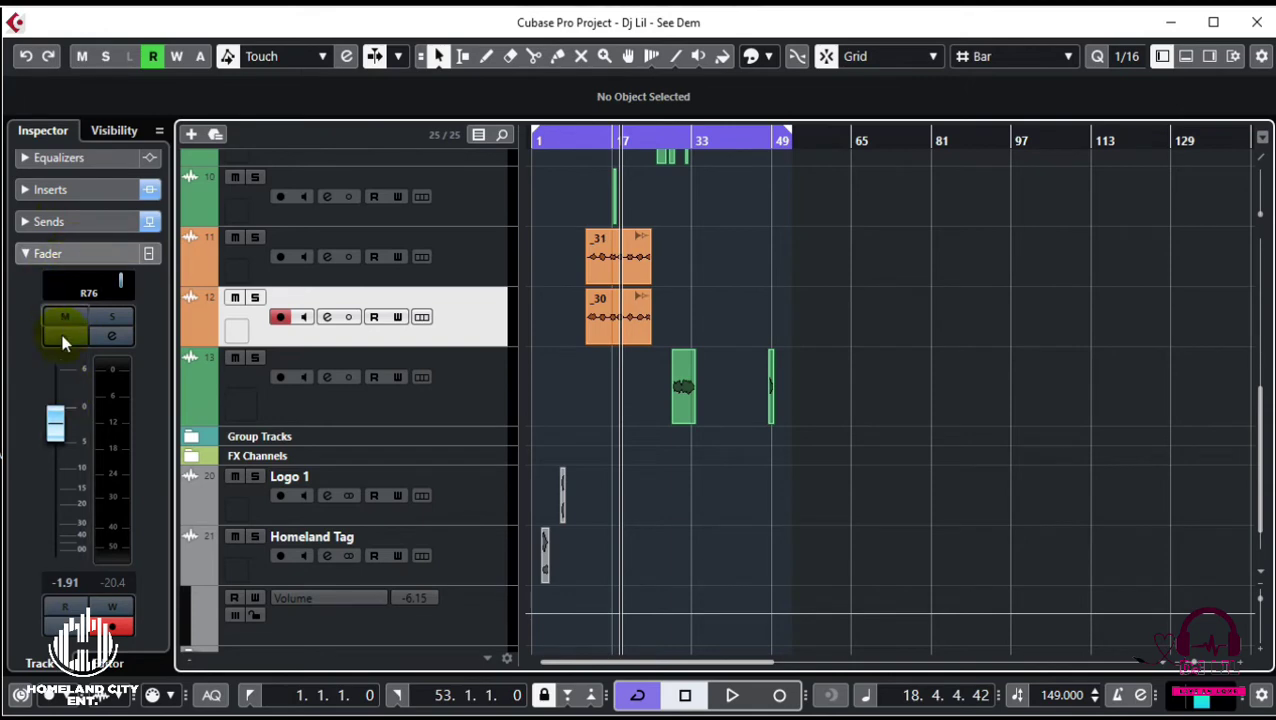
Reset the pan of tracks 12 and 11 to centre (0) in the Inspector.
double_click(88, 290)
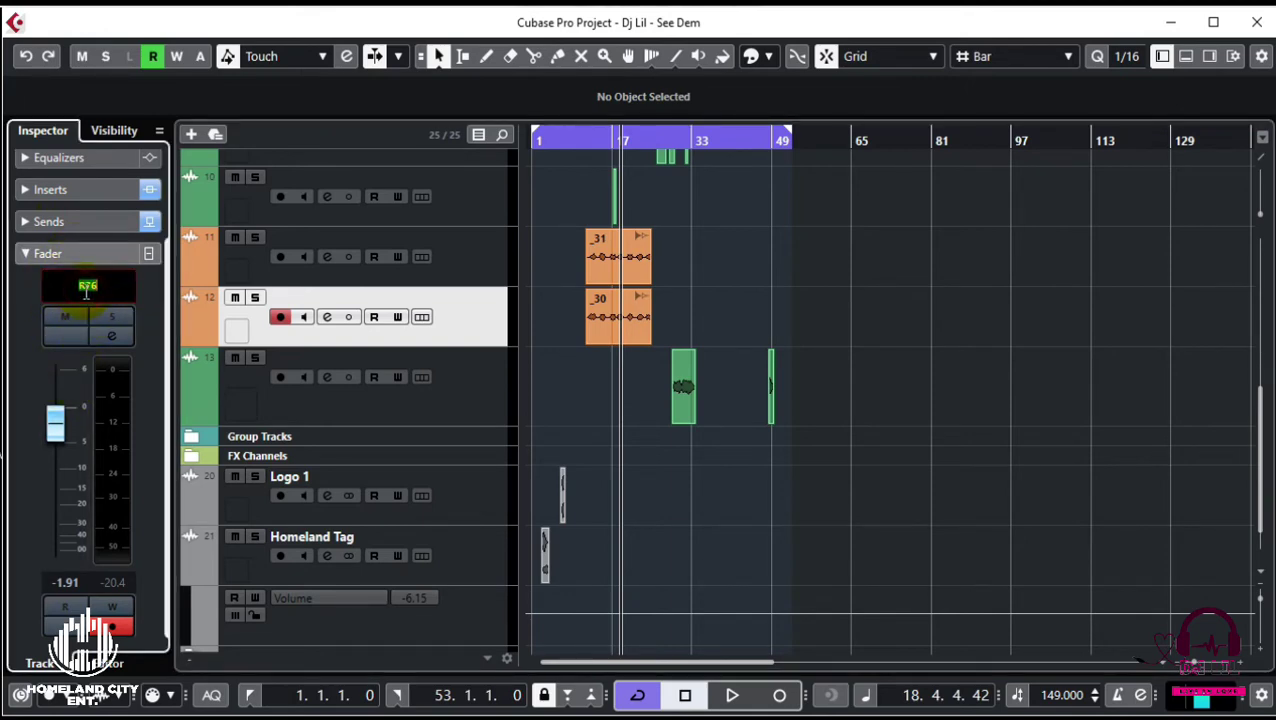
type("0")
key("Return")
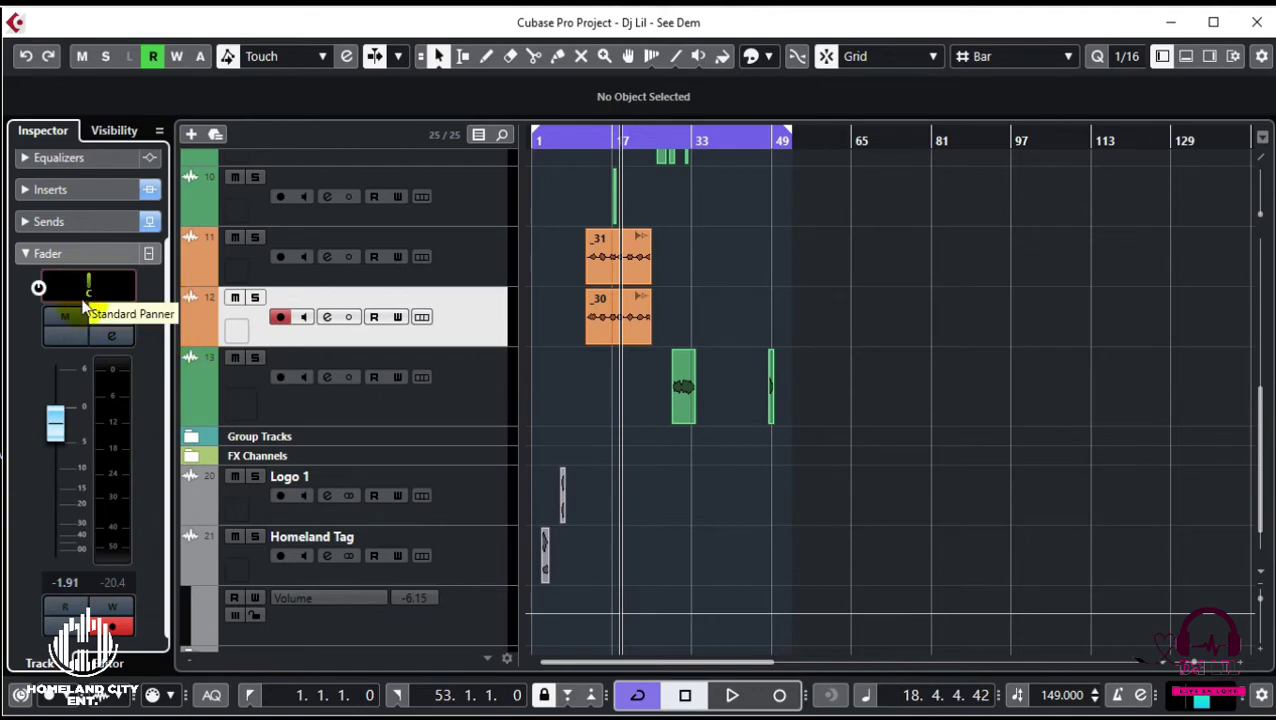
left_click(305, 278)
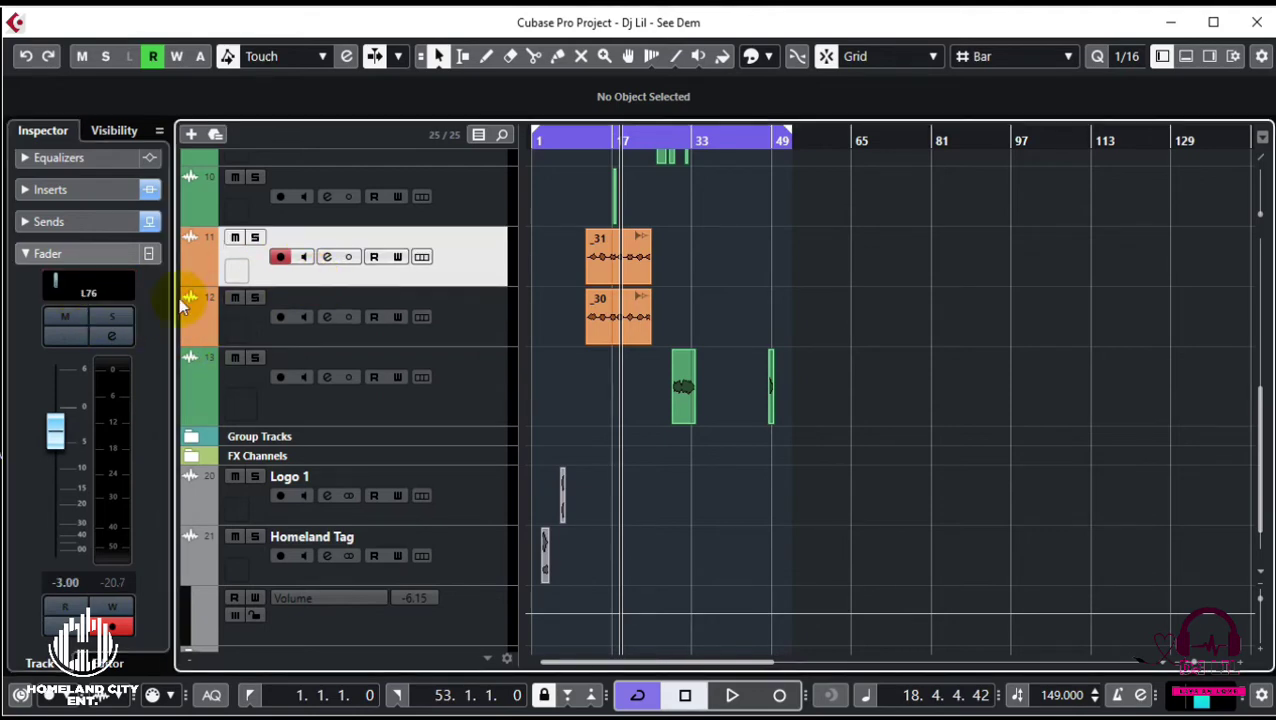
double_click(90, 290)
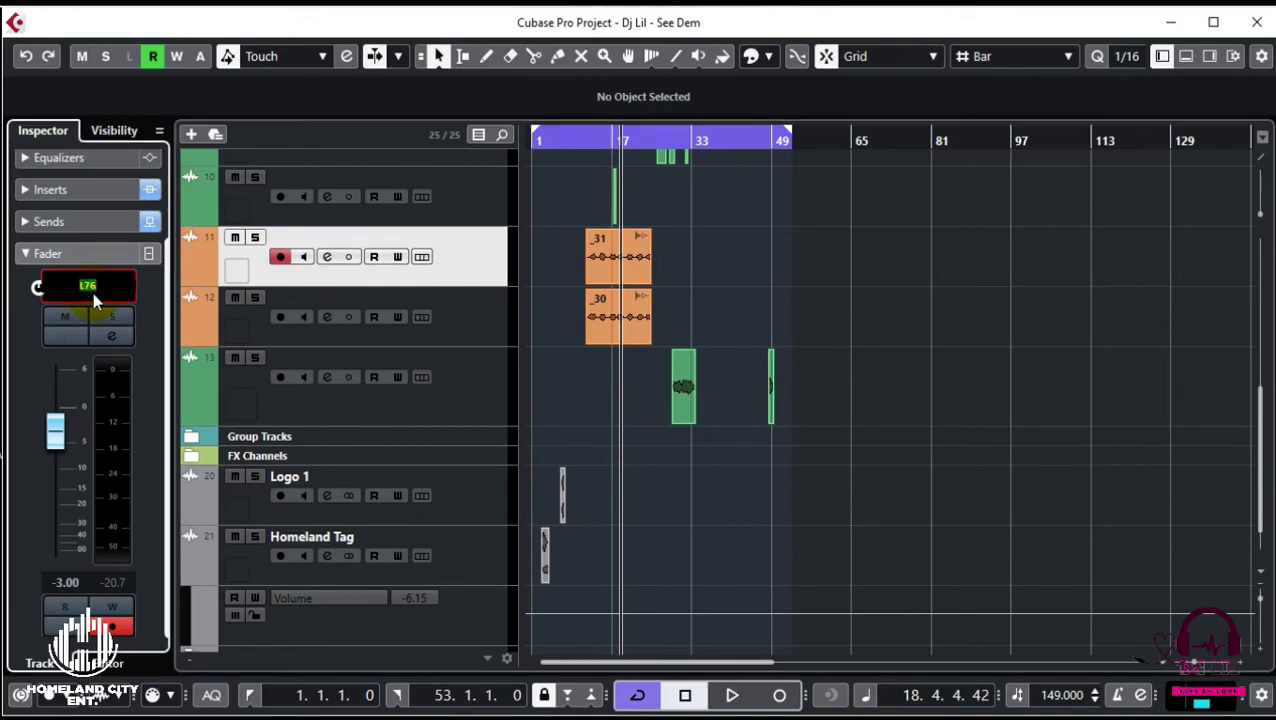
type("0")
key("Return")
Pan track 11 to R65 and track 12 to the left, L65.
left_click(590, 298)
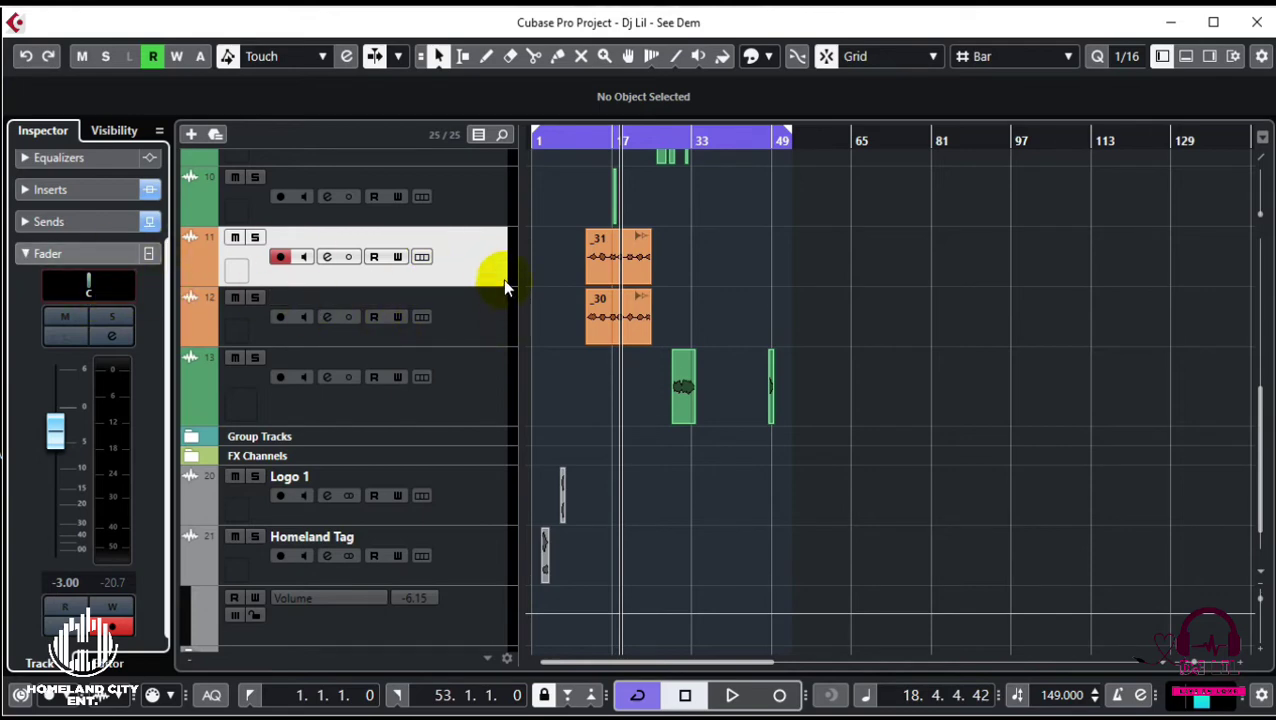
left_click(89, 298)
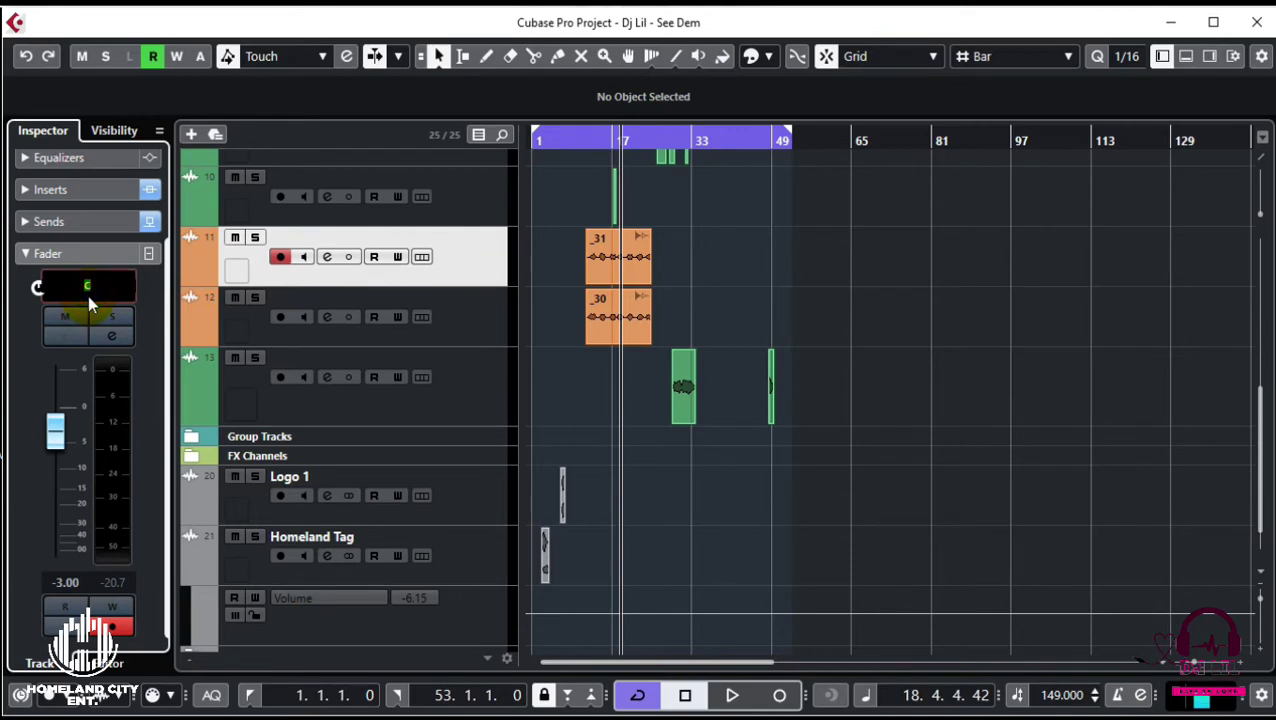
type("65")
left_click(262, 334)
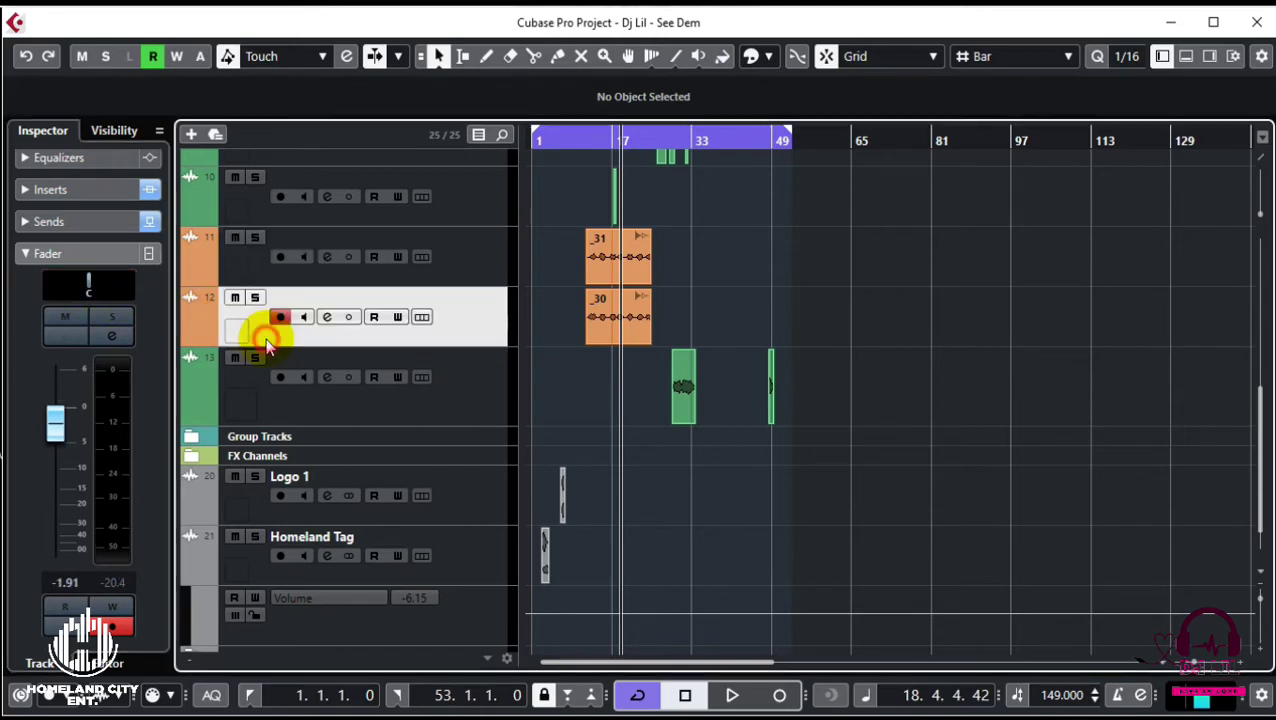
double_click(89, 286)
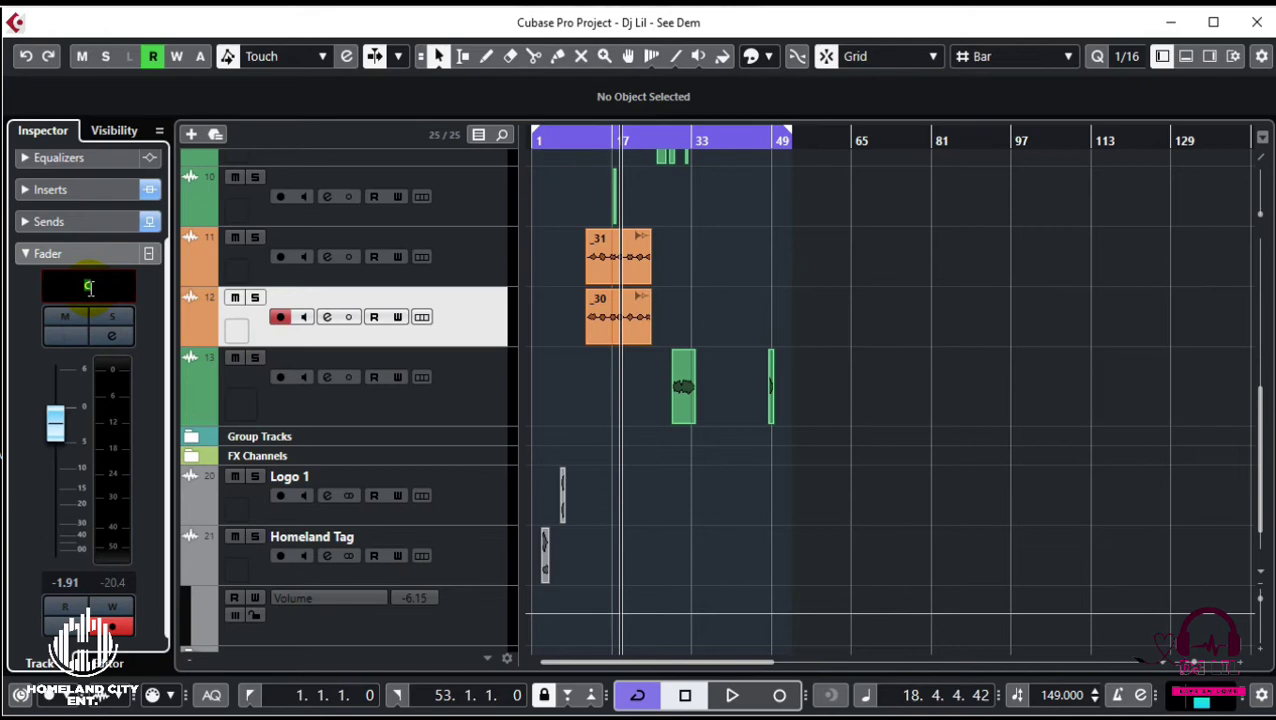
key("BackSpace")
type("-65")
key("Return")
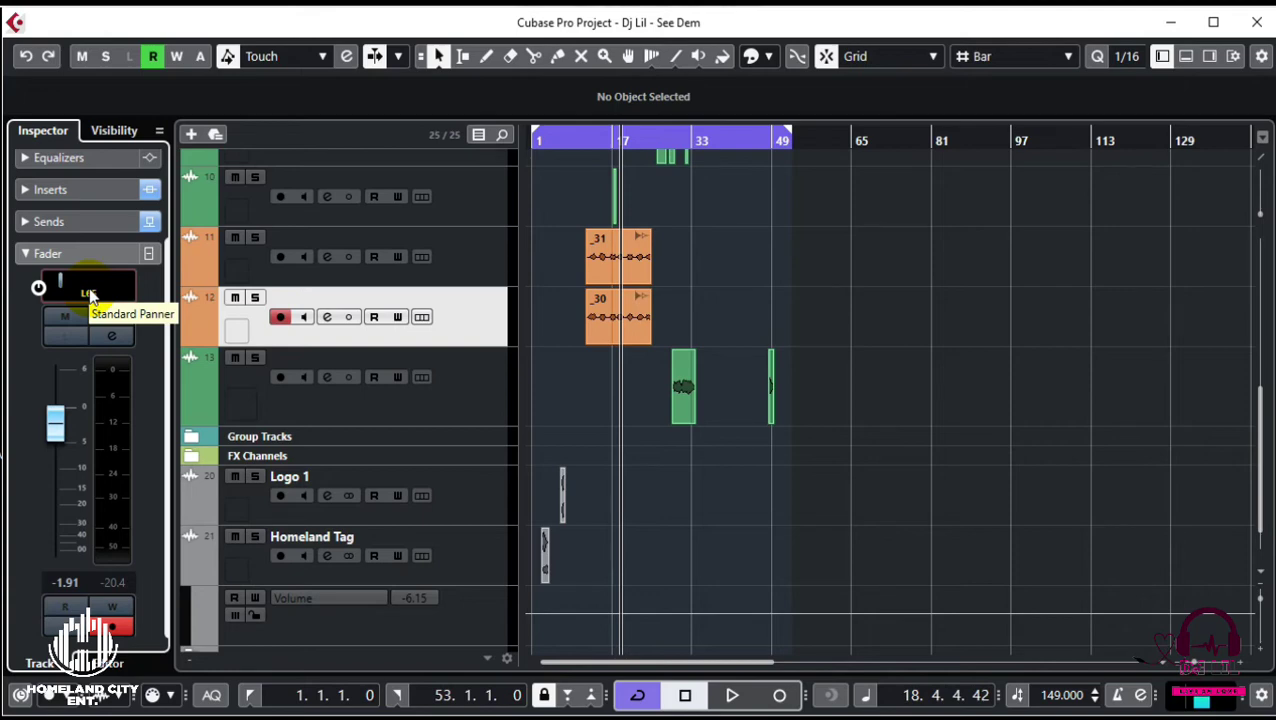
Solo track 11 and audition it from bar 13.
left_click(362, 283)
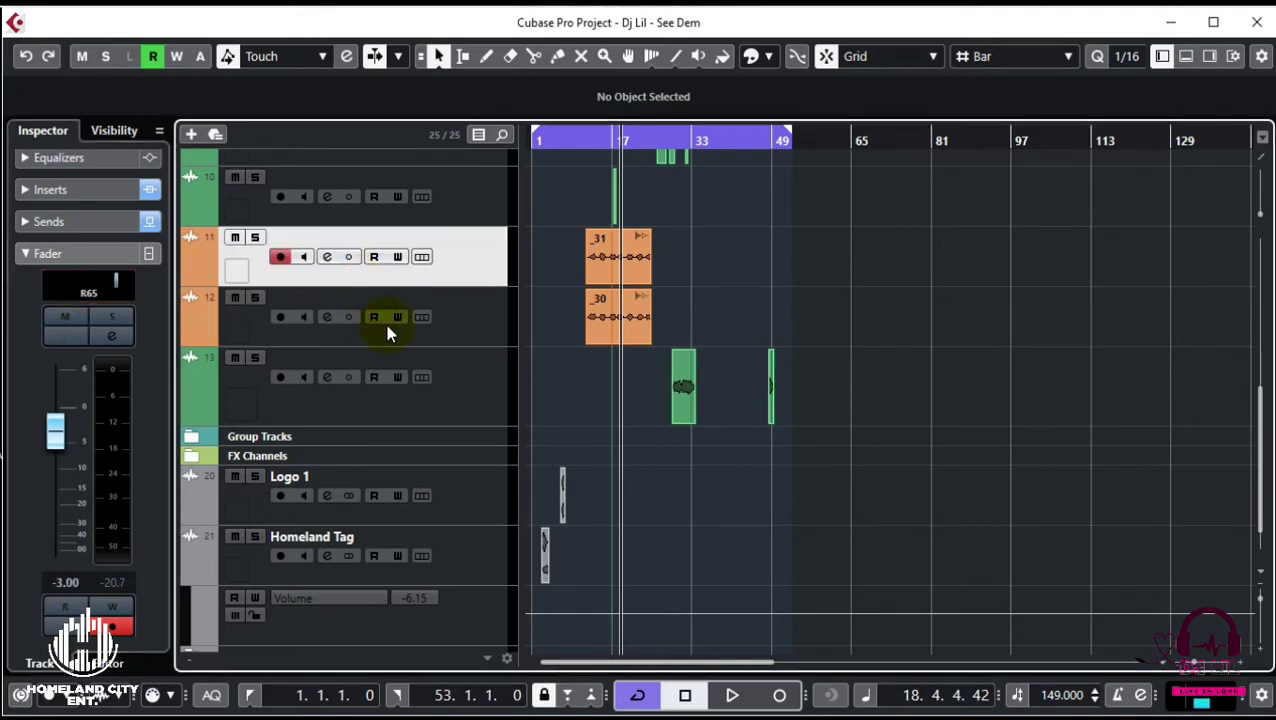
left_click(458, 312)
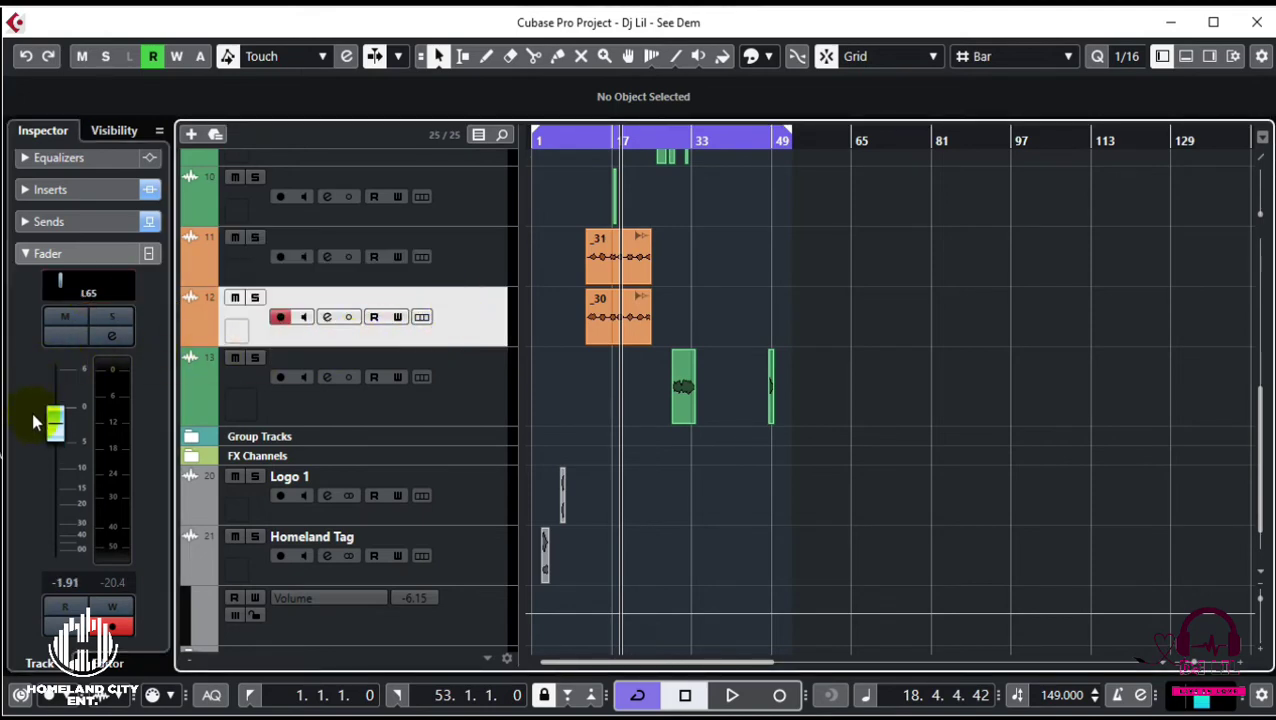
left_click(484, 268)
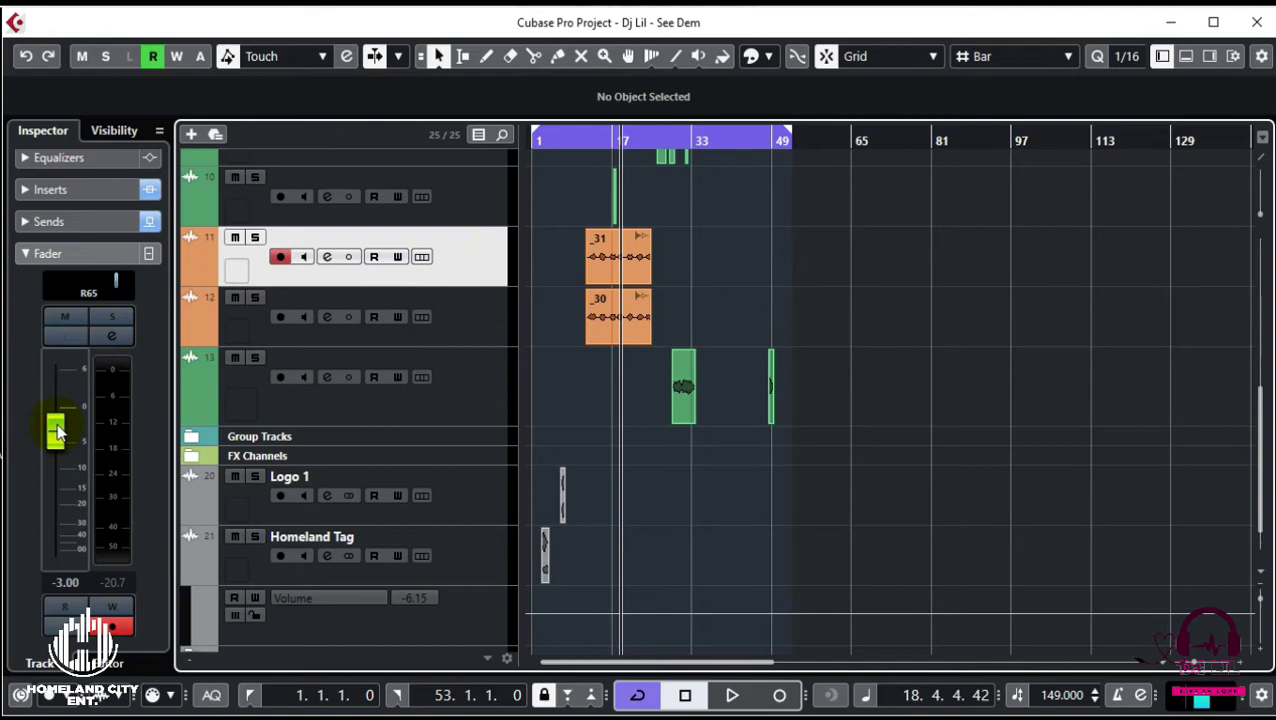
left_click(590, 141)
left_click(255, 237)
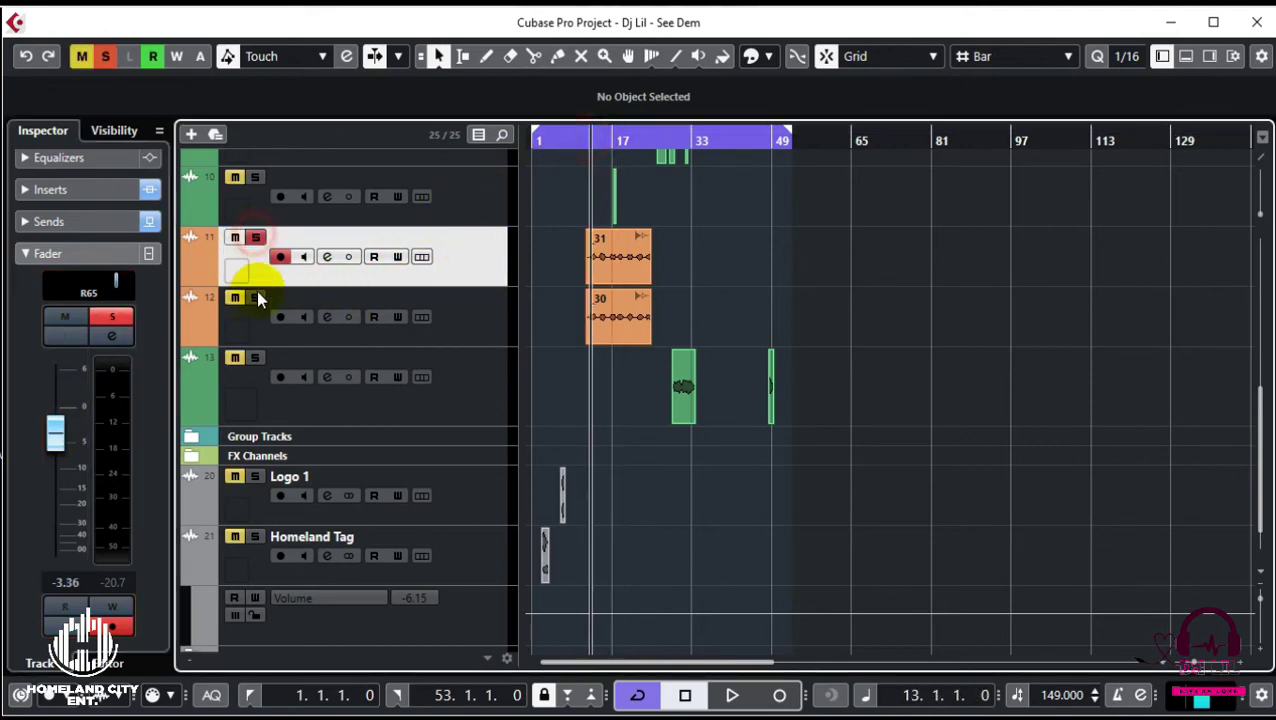
key("space")
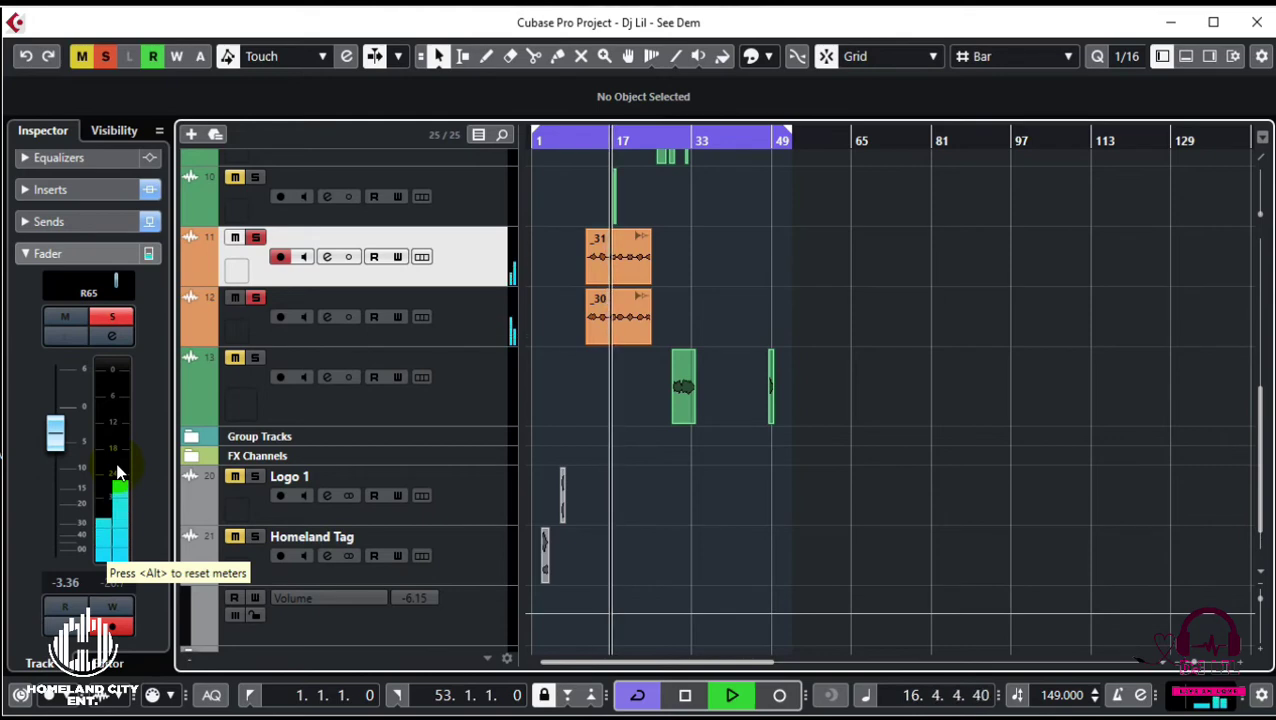
key("space")
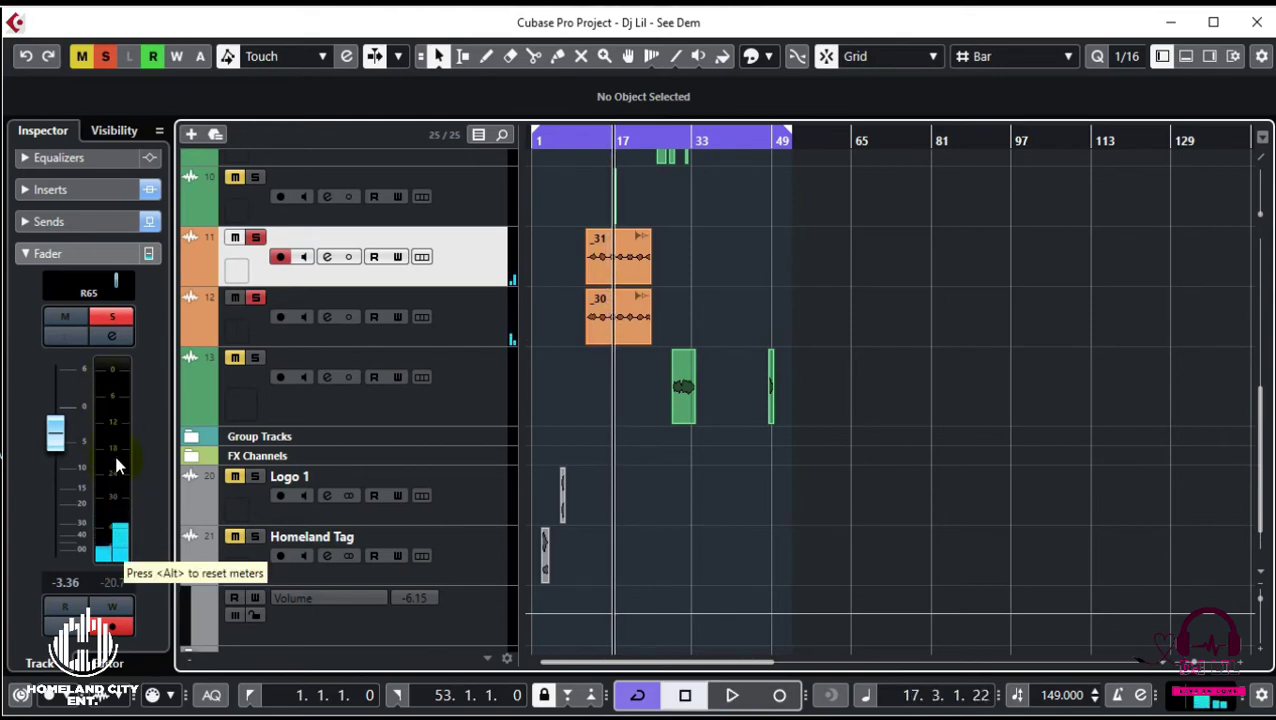
Pan track 11 fully right and track 12 fully left, then audition from bar 11.
left_click_drag(120, 288, 160, 286)
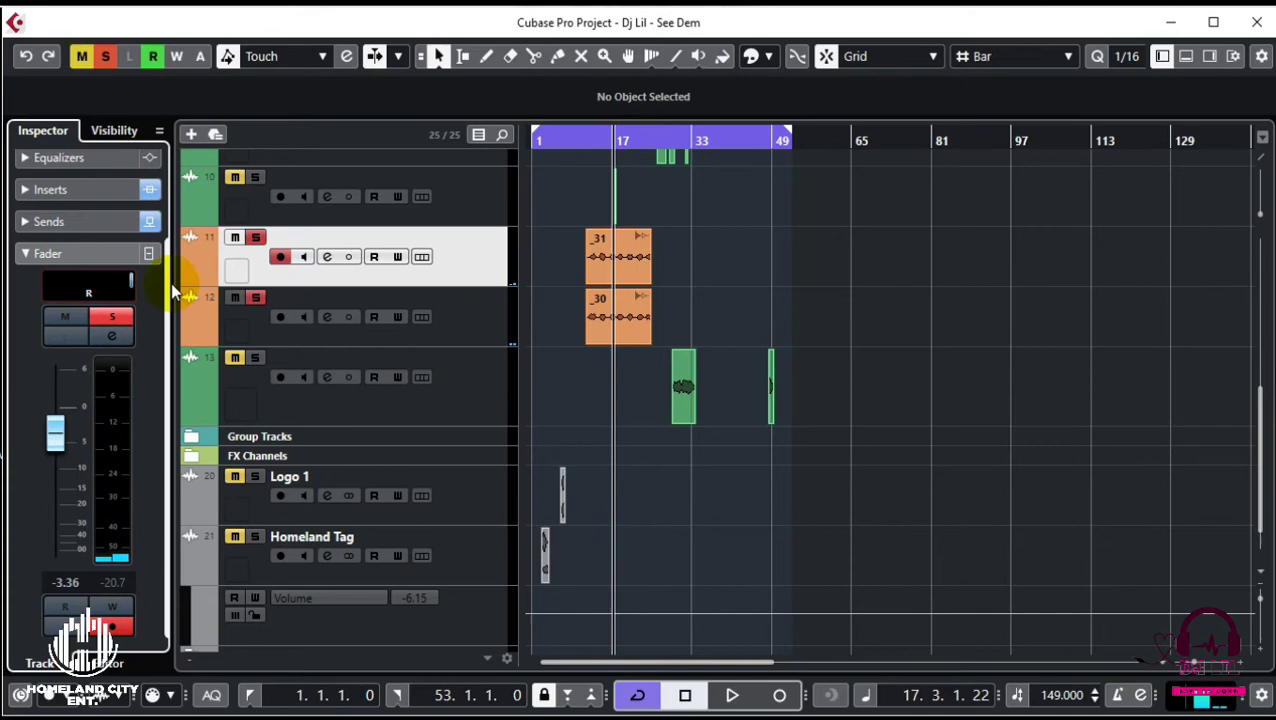
left_click(245, 320)
mouse_move(37, 285)
left_mouse_down()
mouse_move(20, 285)
mouse_move(34, 285)
left_mouse_up()
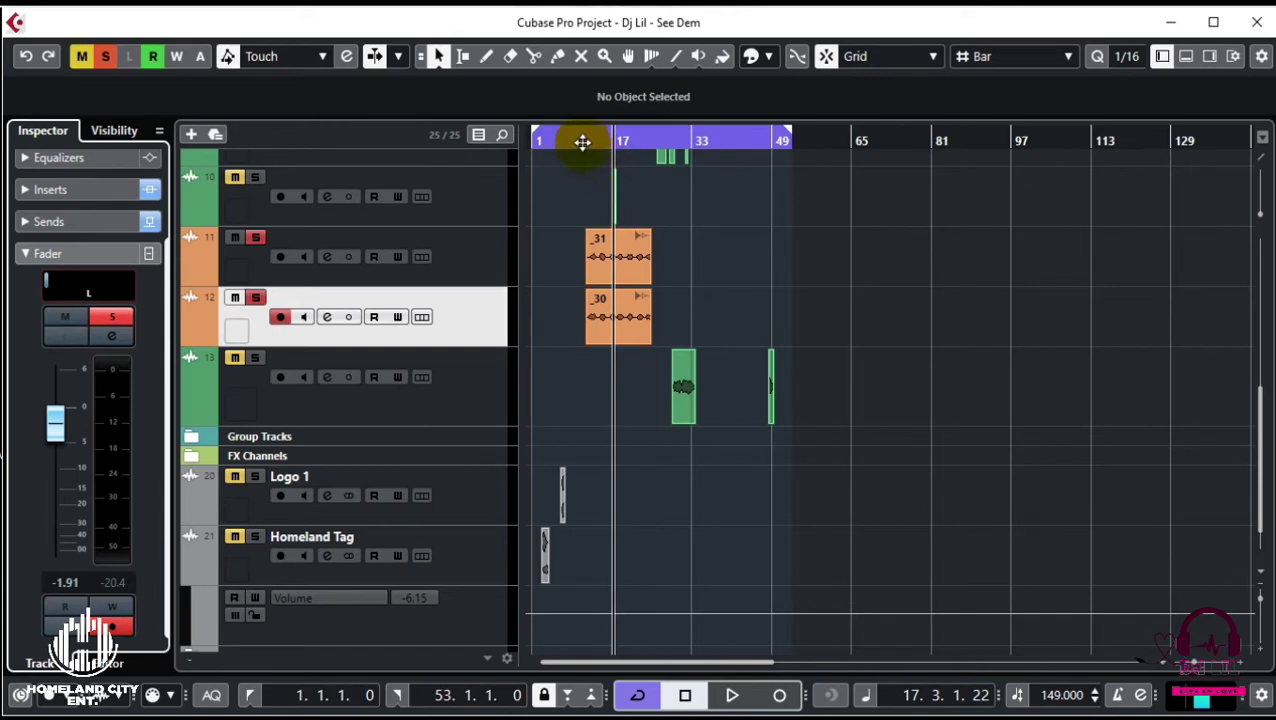
left_click(581, 142)
key("space")
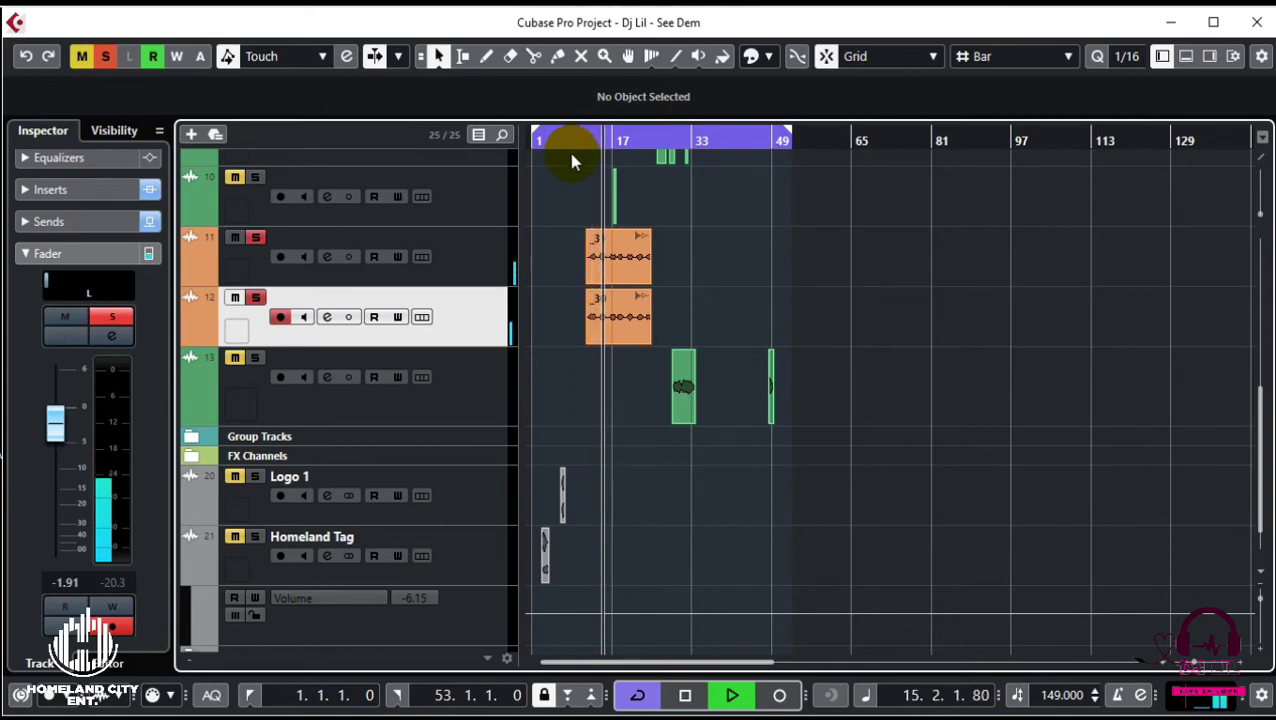
key("space")
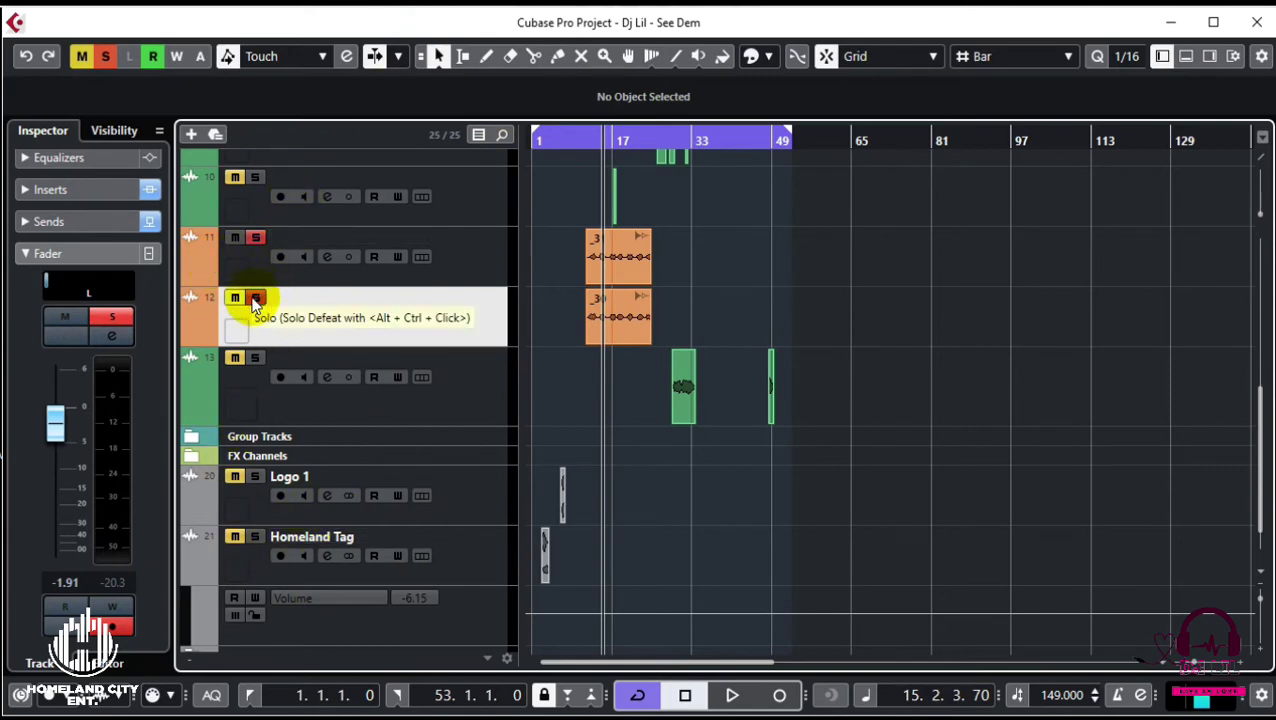
Rename tracks 11 and 12 to b1 and b2, then take both out of solo.
double_click(296, 240)
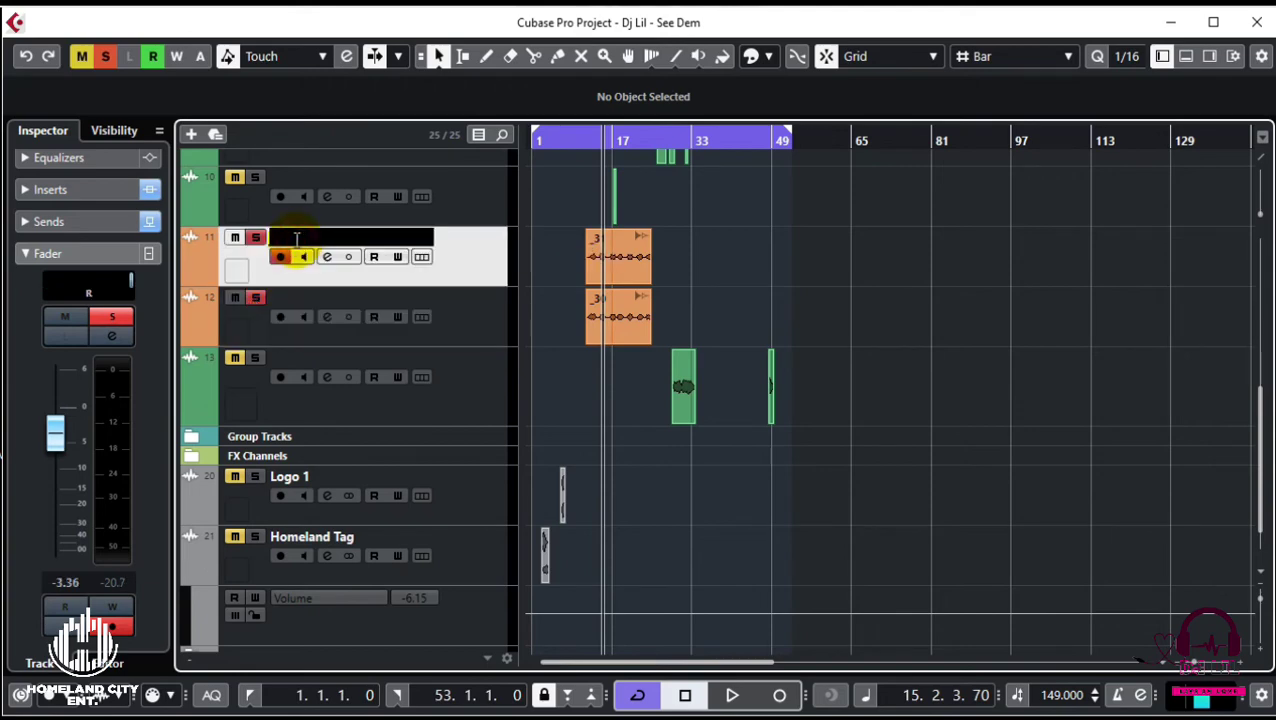
type("b")
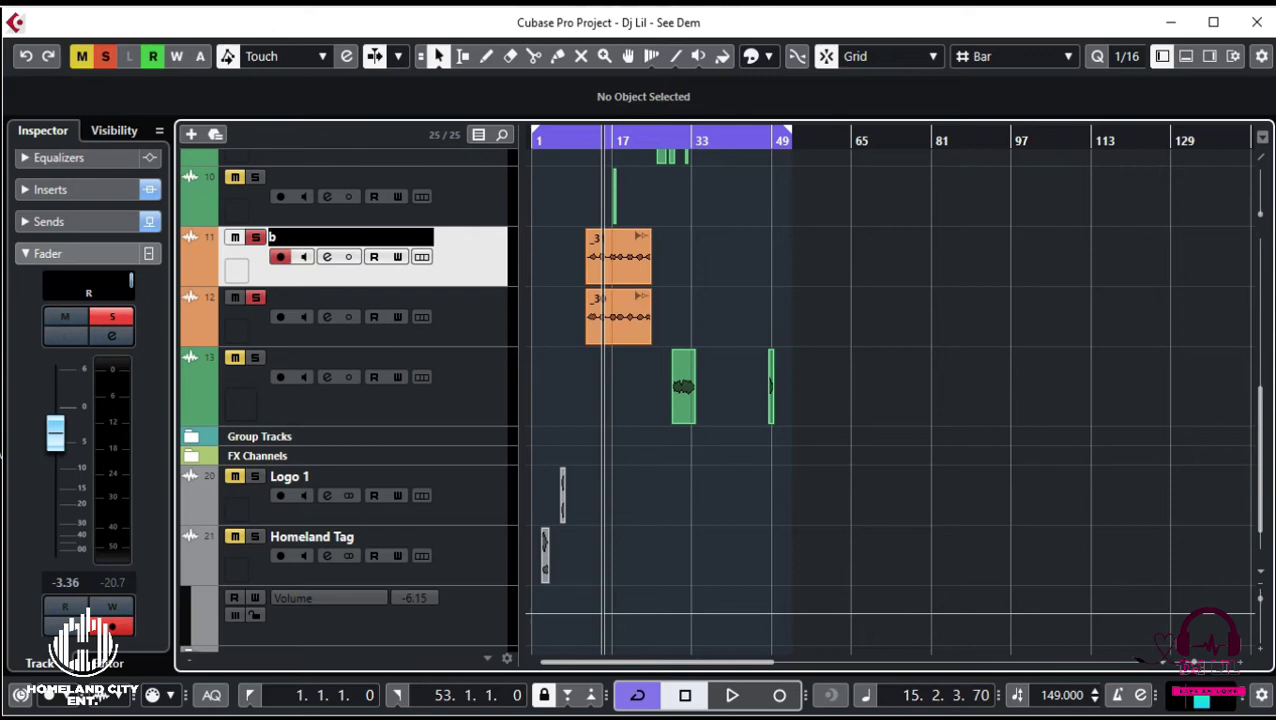
type("1")
double_click(311, 297)
type("b")
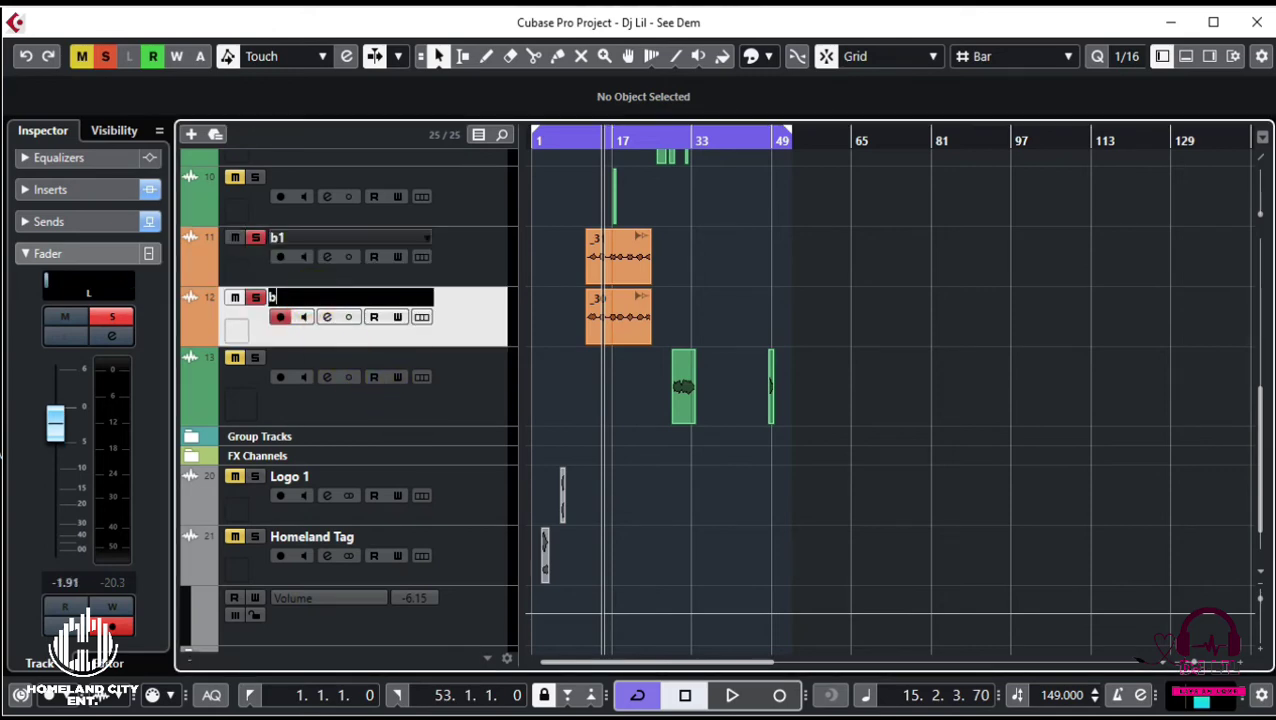
type("2")
left_click(467, 257)
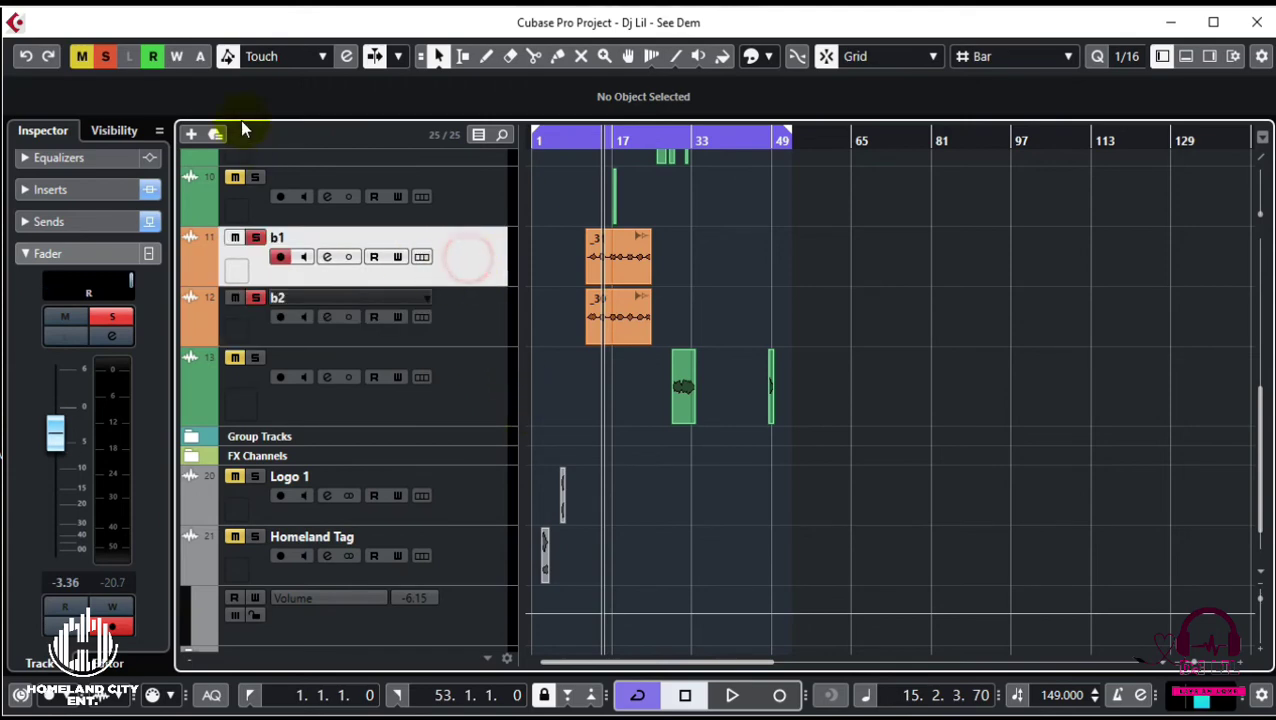
left_click(256, 240)
left_click(256, 297)
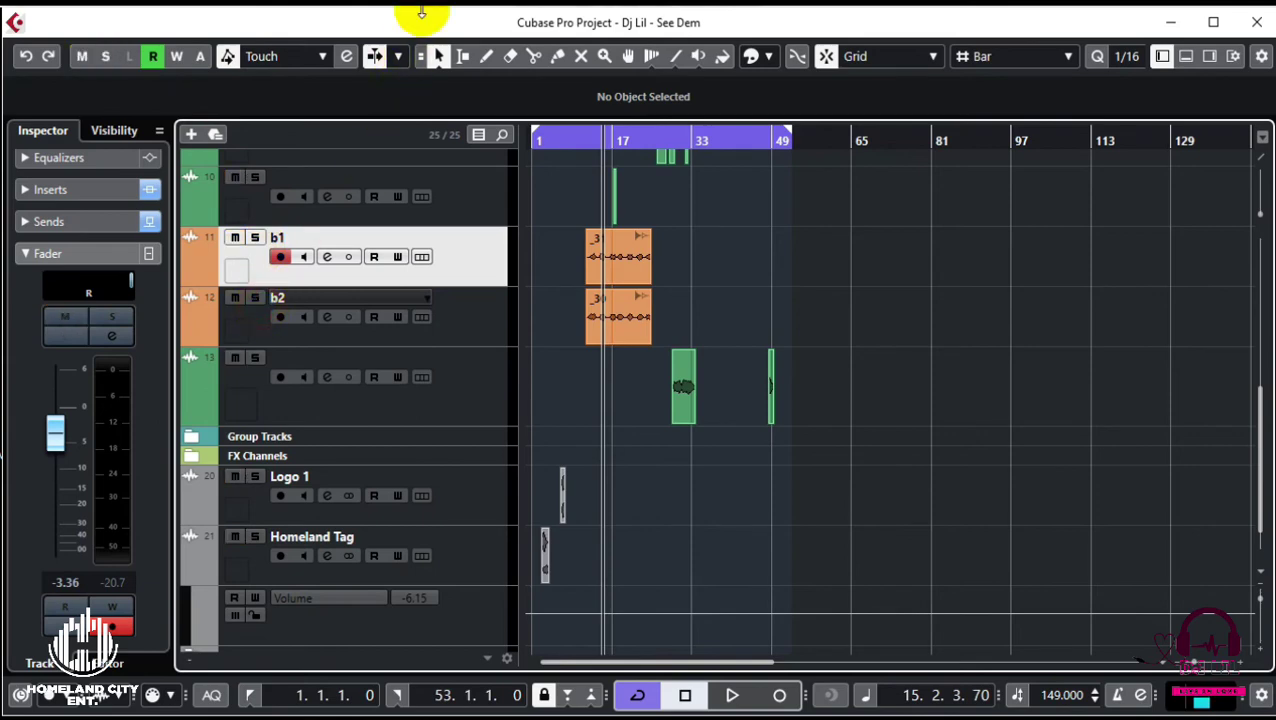
Open the MixConsole from the Studio menu, closing and reopening it with F3.
left_click(380, 10)
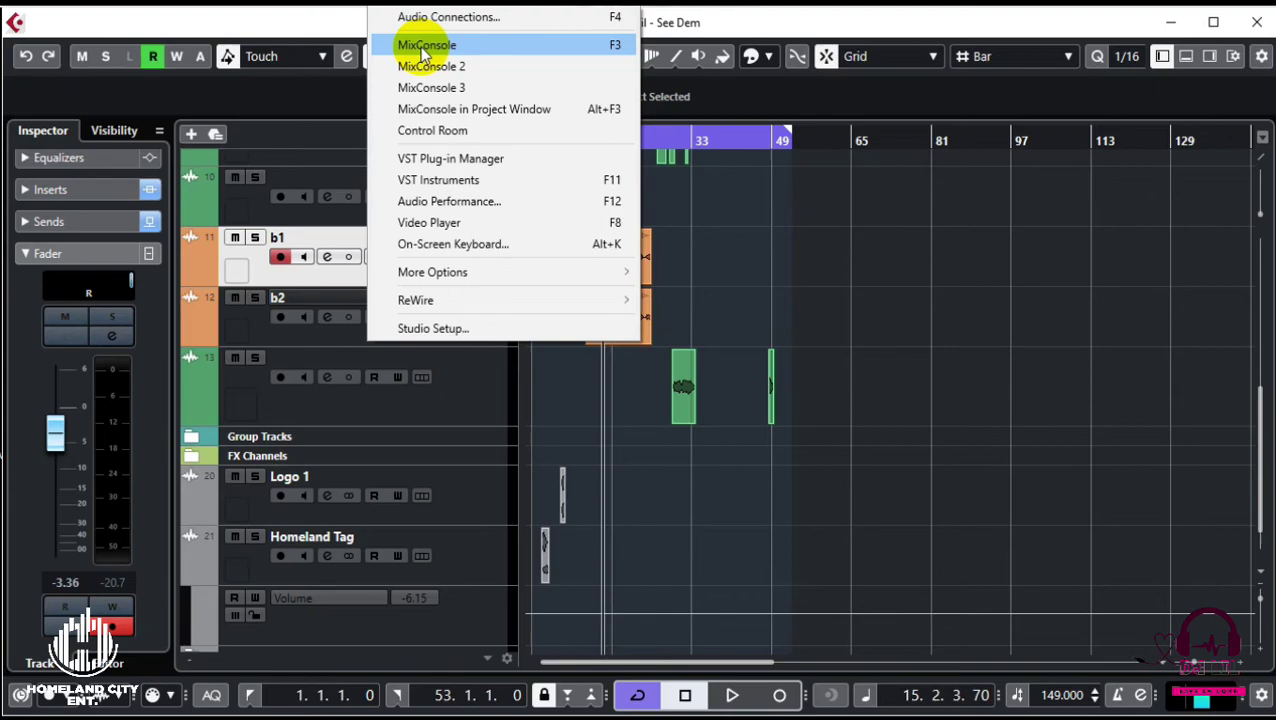
left_click(424, 48)
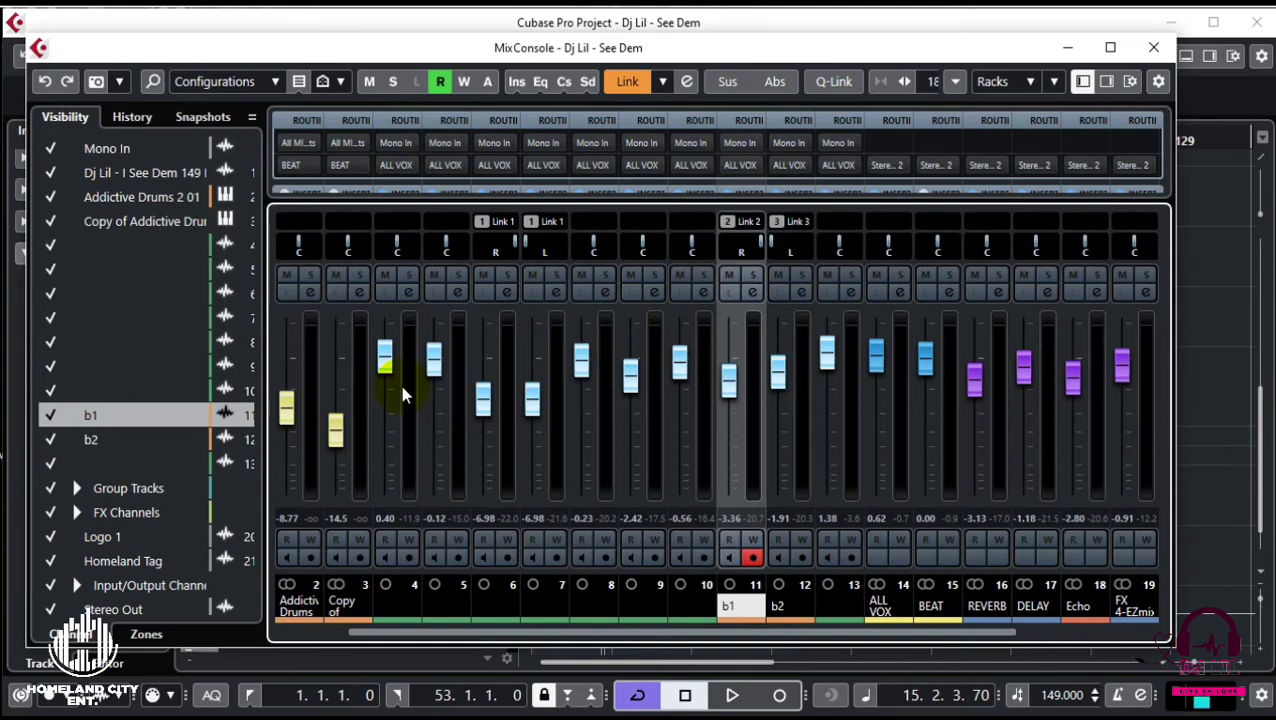
key("F3")
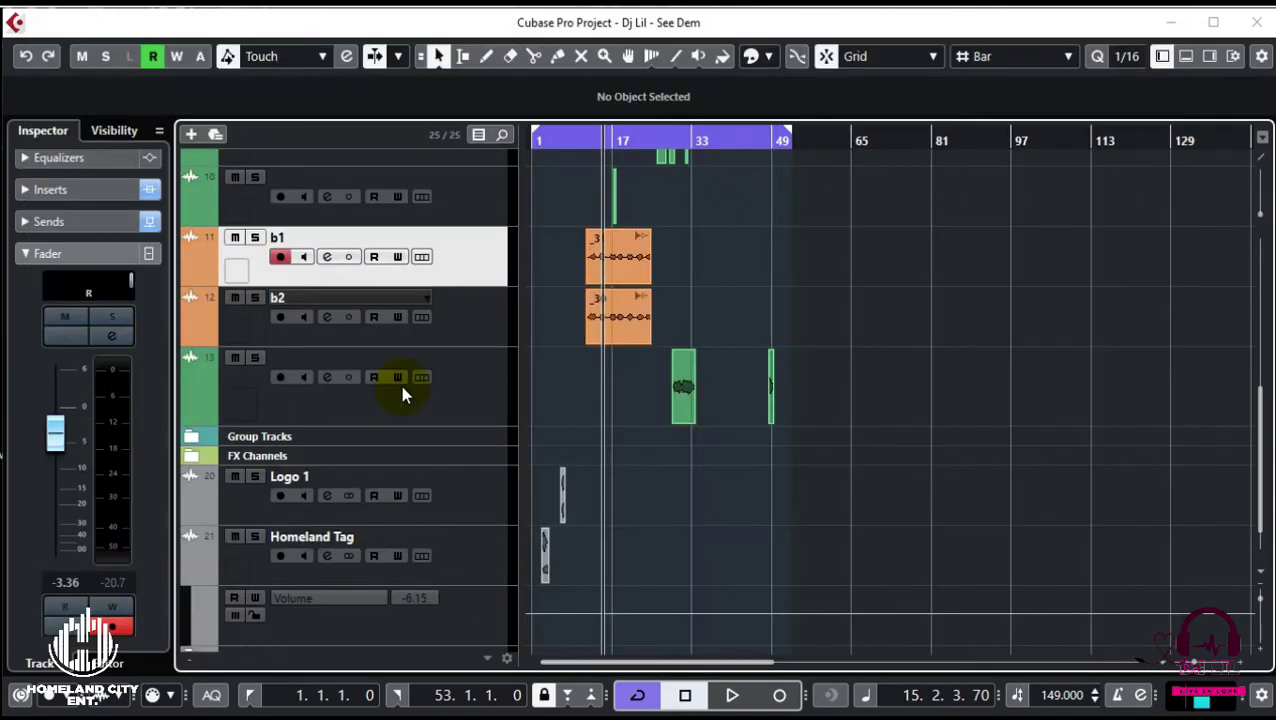
key("F3")
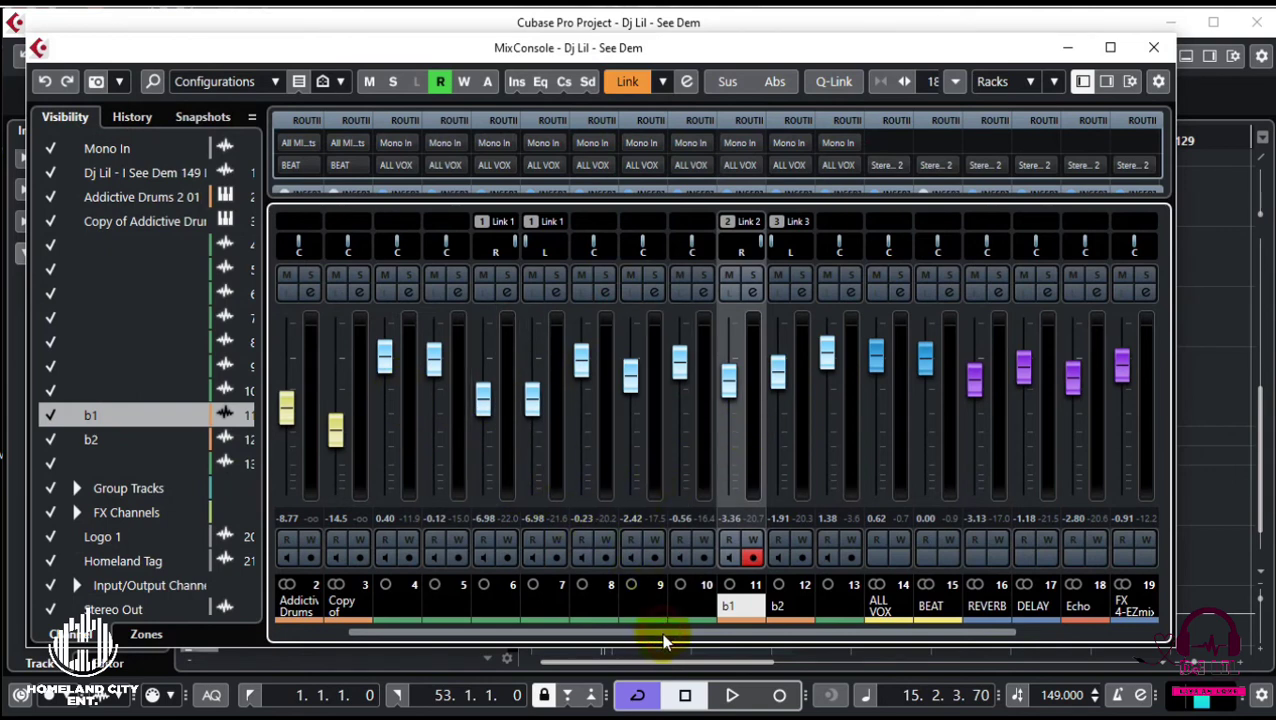
Lower b2's fader to -3.47, then pan b1 fully left and b2 fully right.
left_click_drag(665, 637, 754, 634)
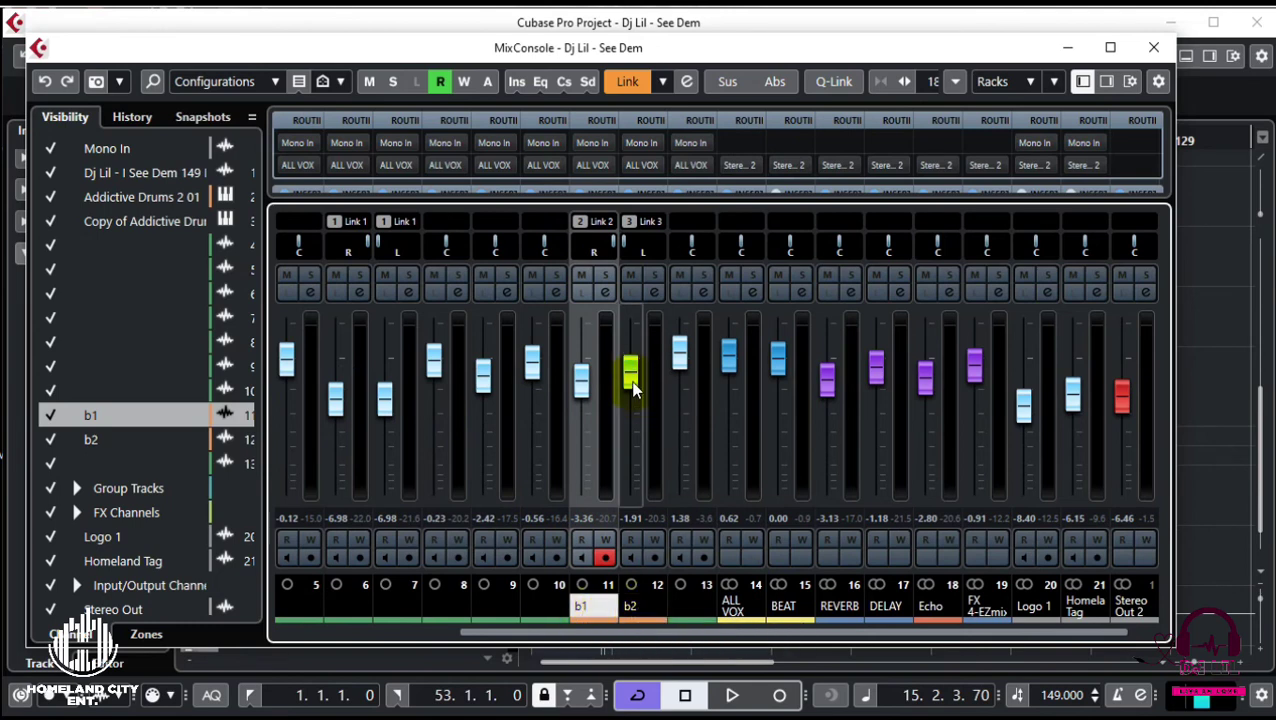
left_click_drag(632, 397, 630, 397)
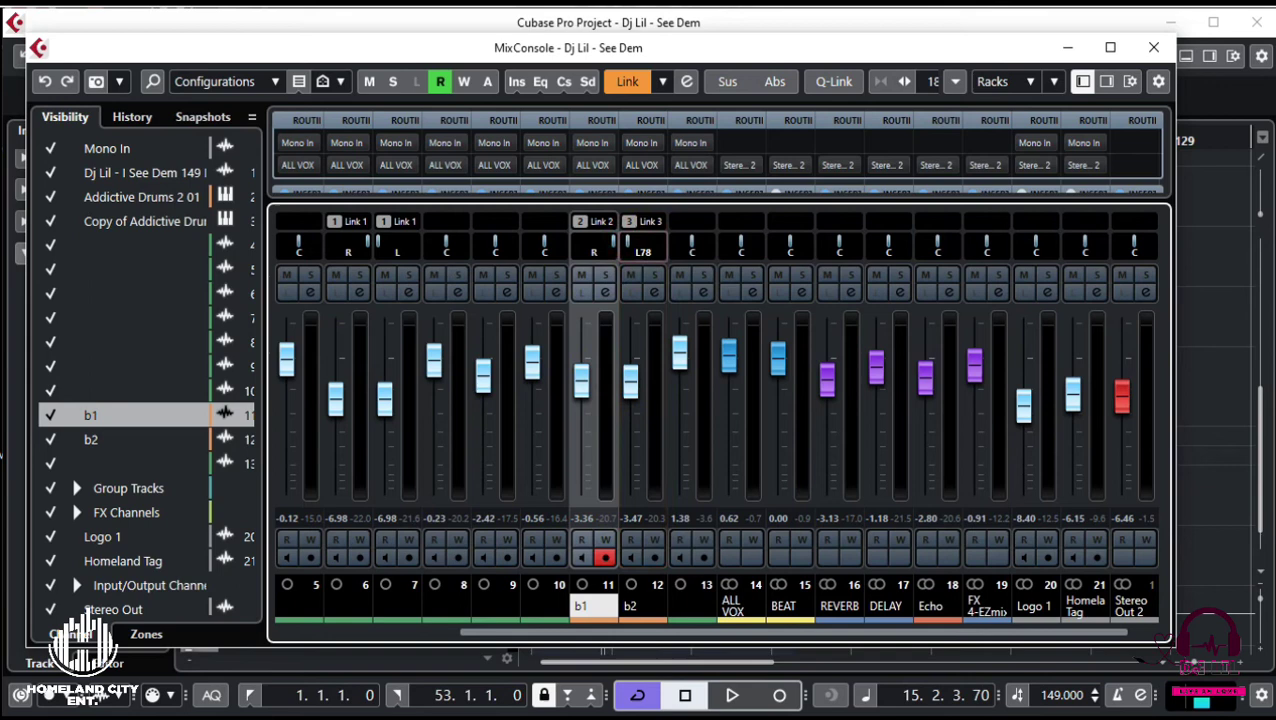
left_click_drag(564, 245, 627, 243)
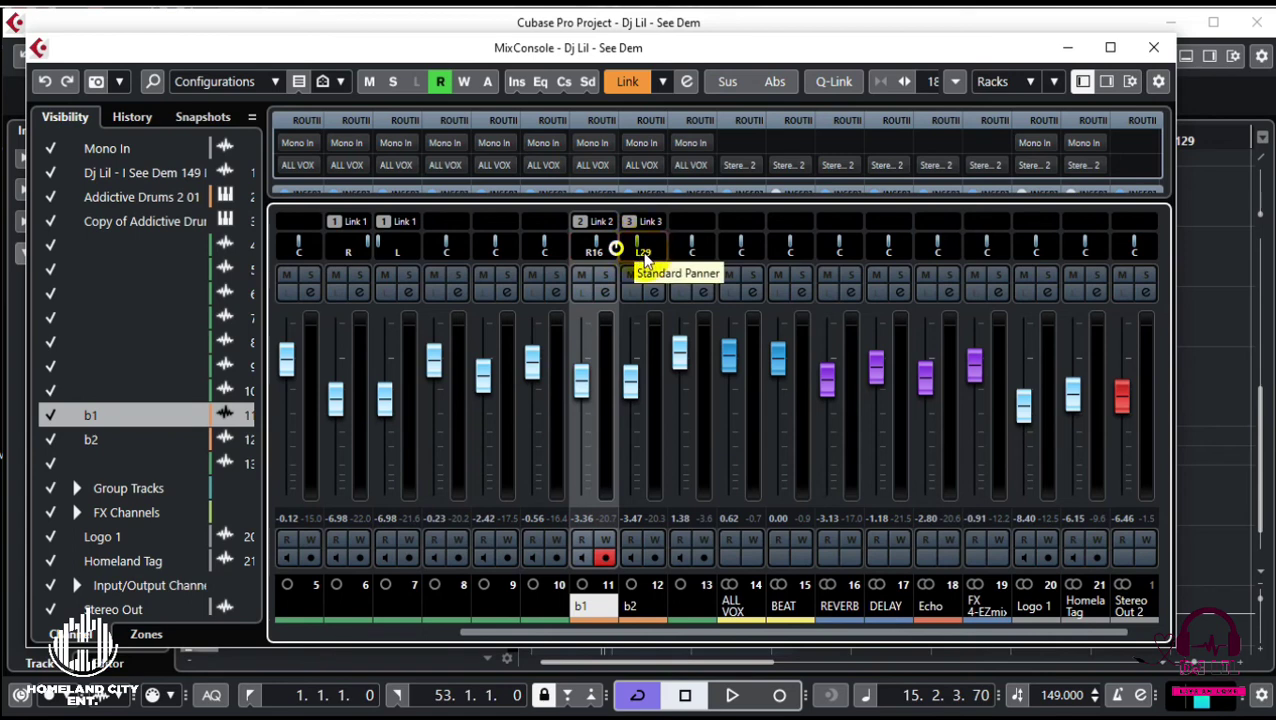
mouse_move(644, 243)
left_mouse_down()
mouse_move(662, 243)
mouse_move(572, 244)
left_mouse_up()
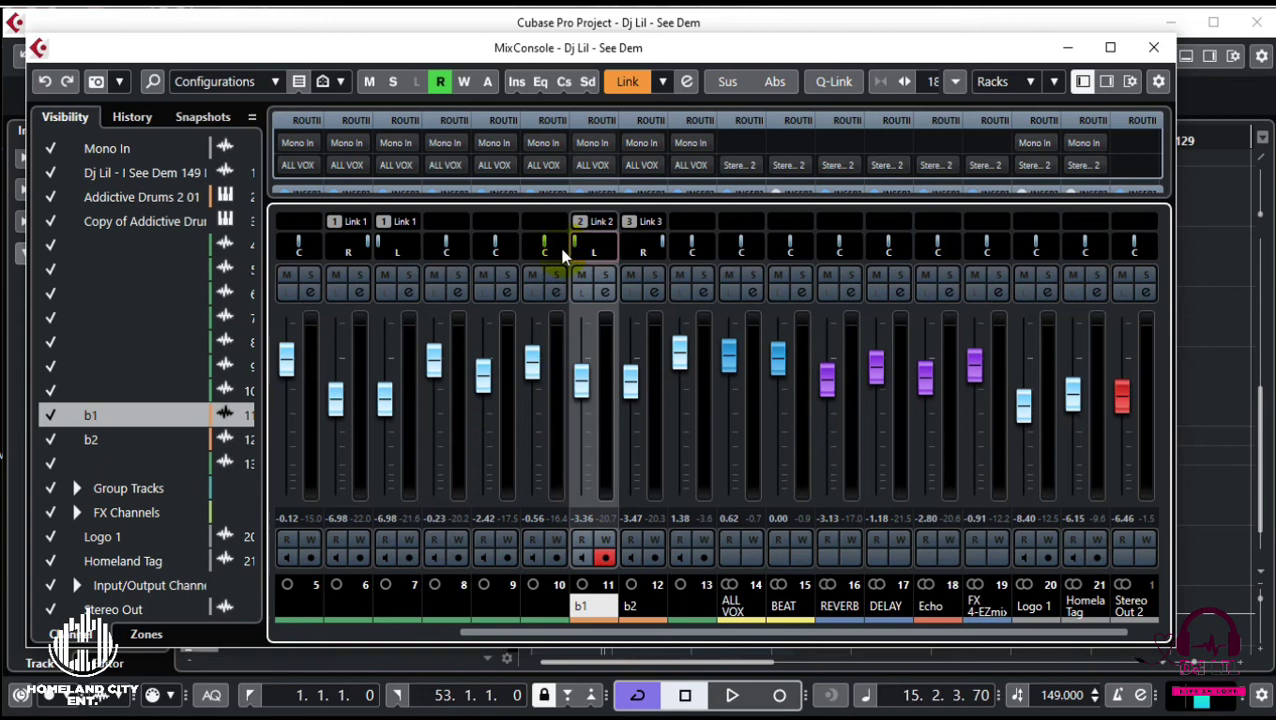
left_click(615, 248)
left_click(629, 385)
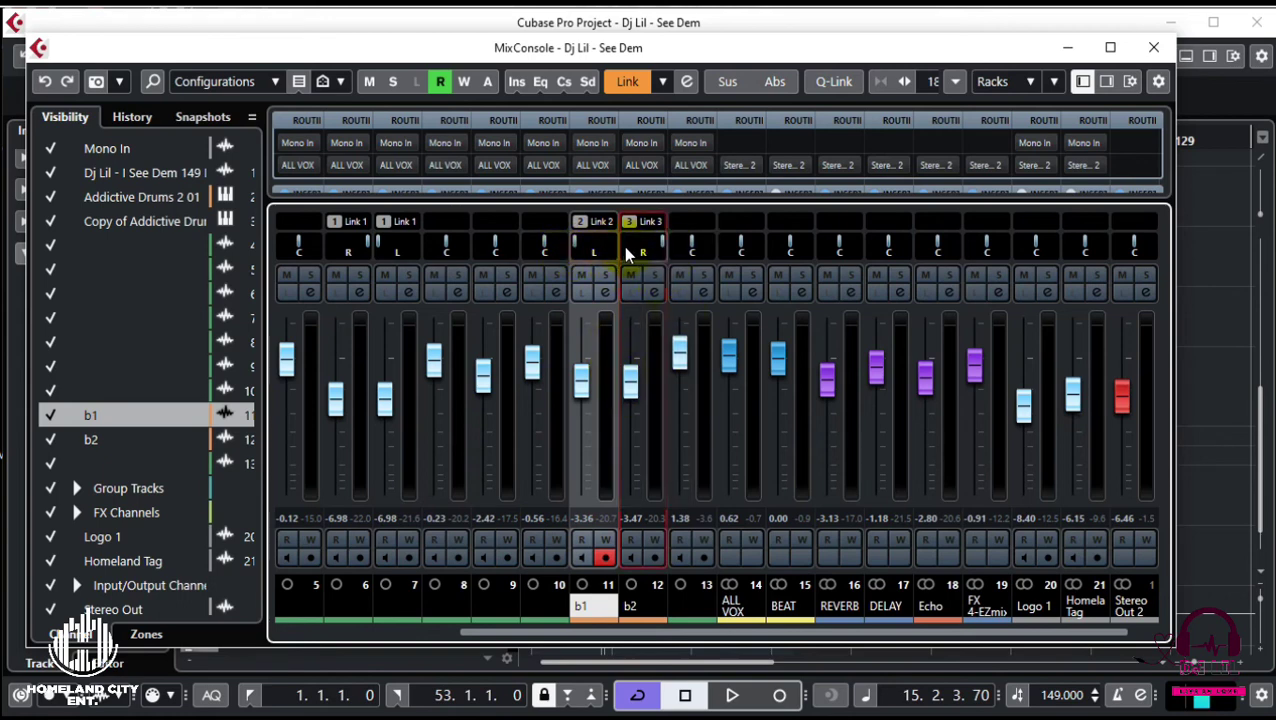